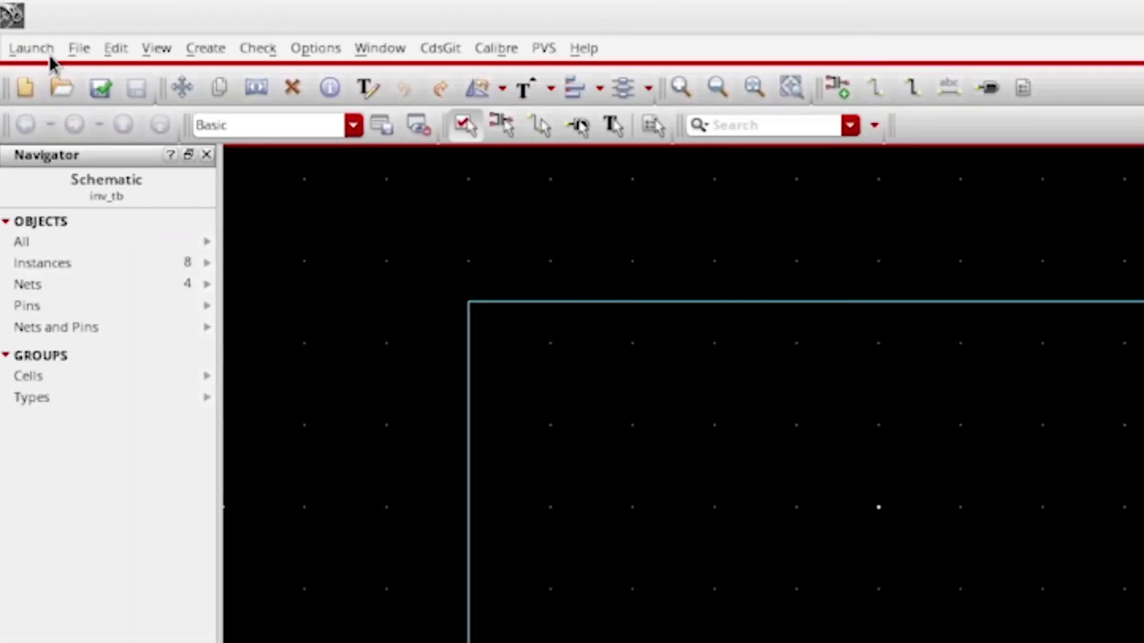
Open the Launch menu in the inv_tb schematic window to start ADE L
{"action": "left_click", "coordinate": [19, 20]}
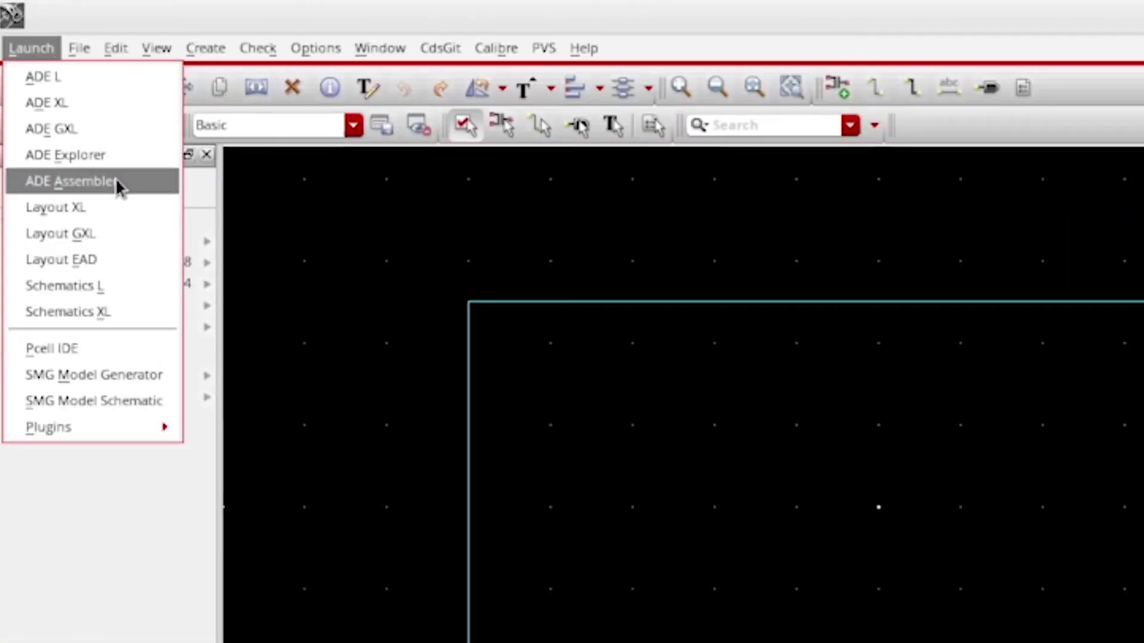
Start ADE L and set Cadence_FreePDK45/models/hspice_nom.include as the model file
{"action": "left_click", "coordinate": [136, 77]}
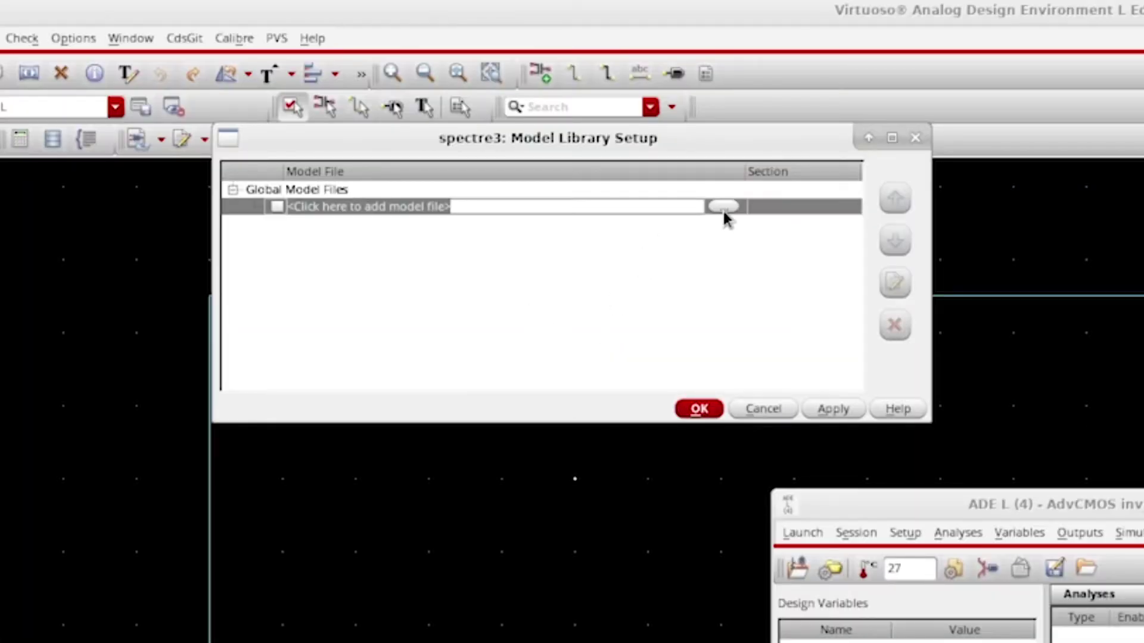
{"action": "left_click", "coordinate": [723, 207]}
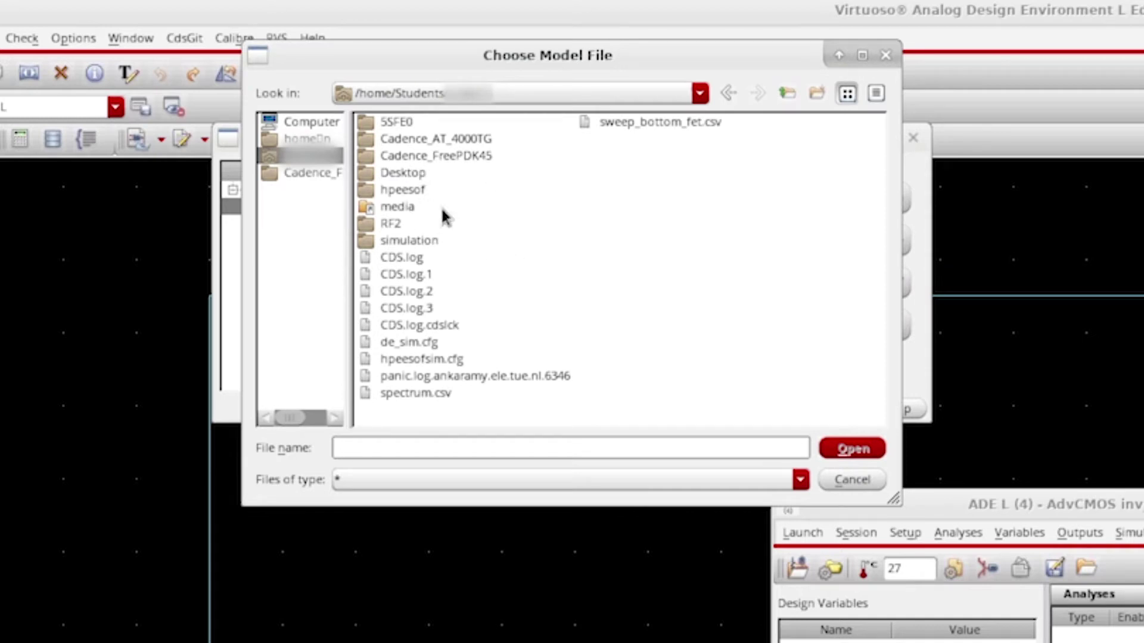
{"action": "left_click", "coordinate": [461, 154]}
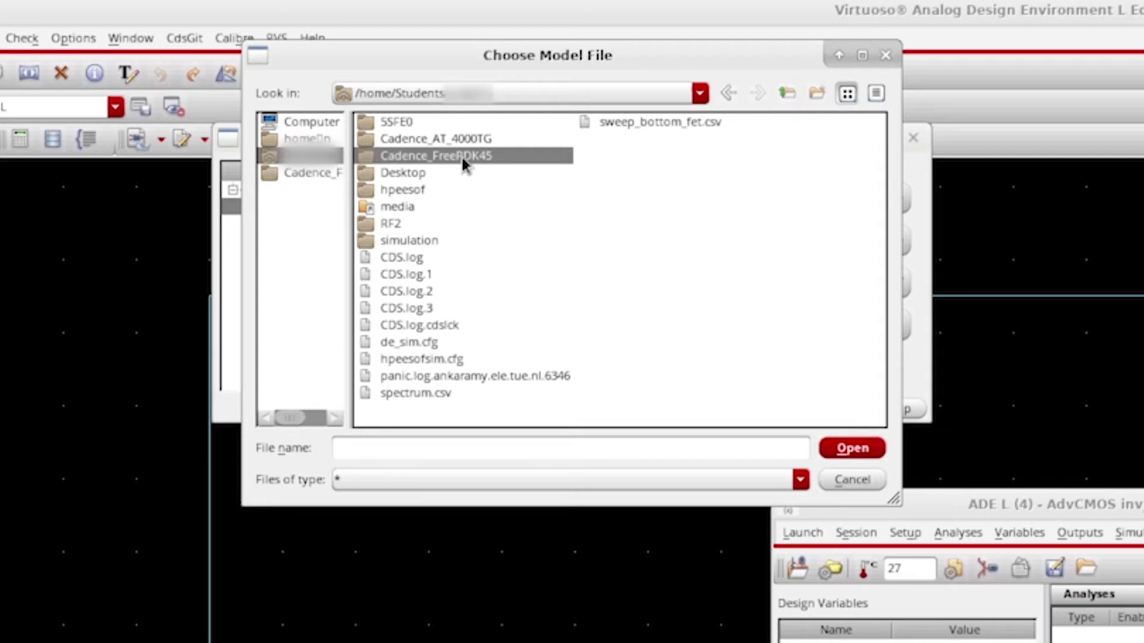
{"action": "double_click", "coordinate": [463, 156]}
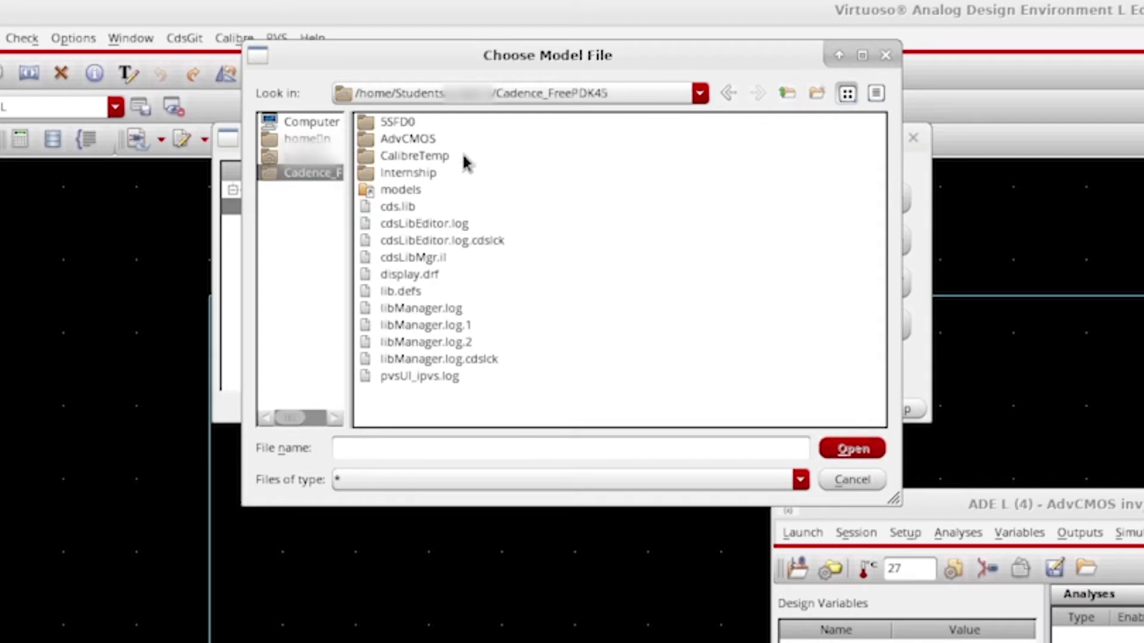
{"action": "double_click", "coordinate": [395, 191]}
{"action": "left_click", "coordinate": [395, 191]}
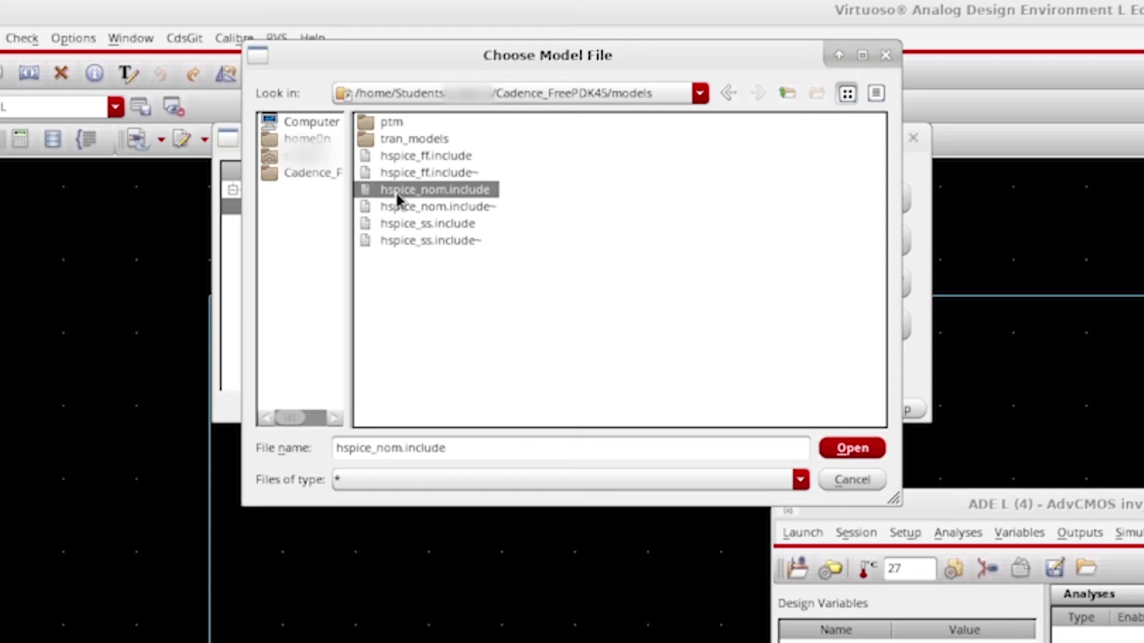
{"action": "left_click", "coordinate": [405, 266]}
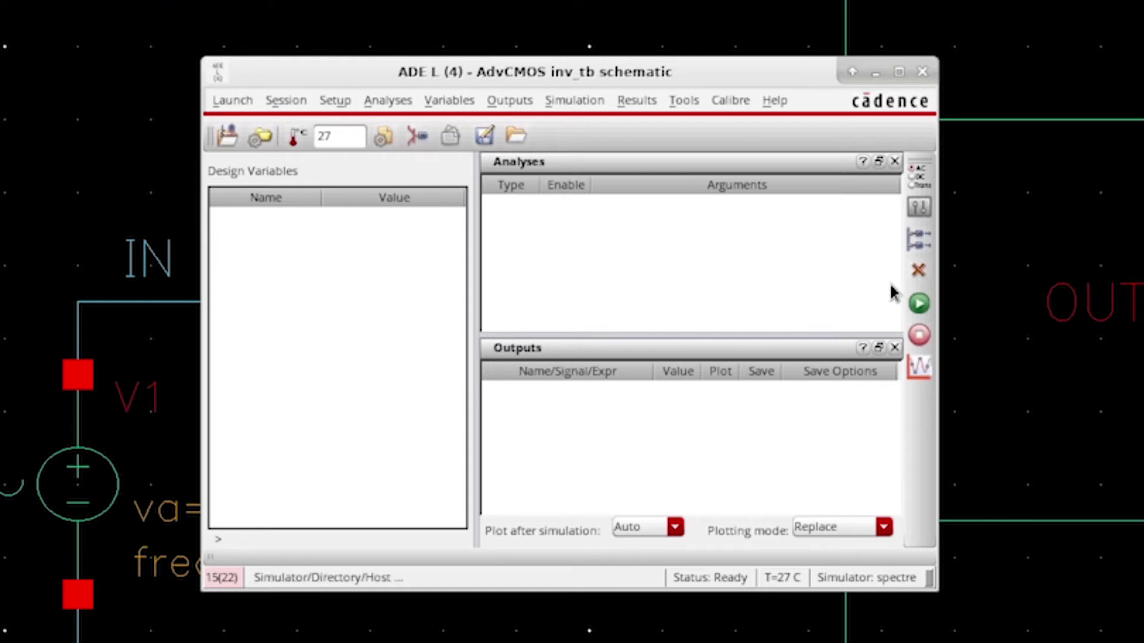
Pick the IN and OUT wires from the schematic as outputs to plot
{"action": "left_click", "coordinate": [926, 245]}
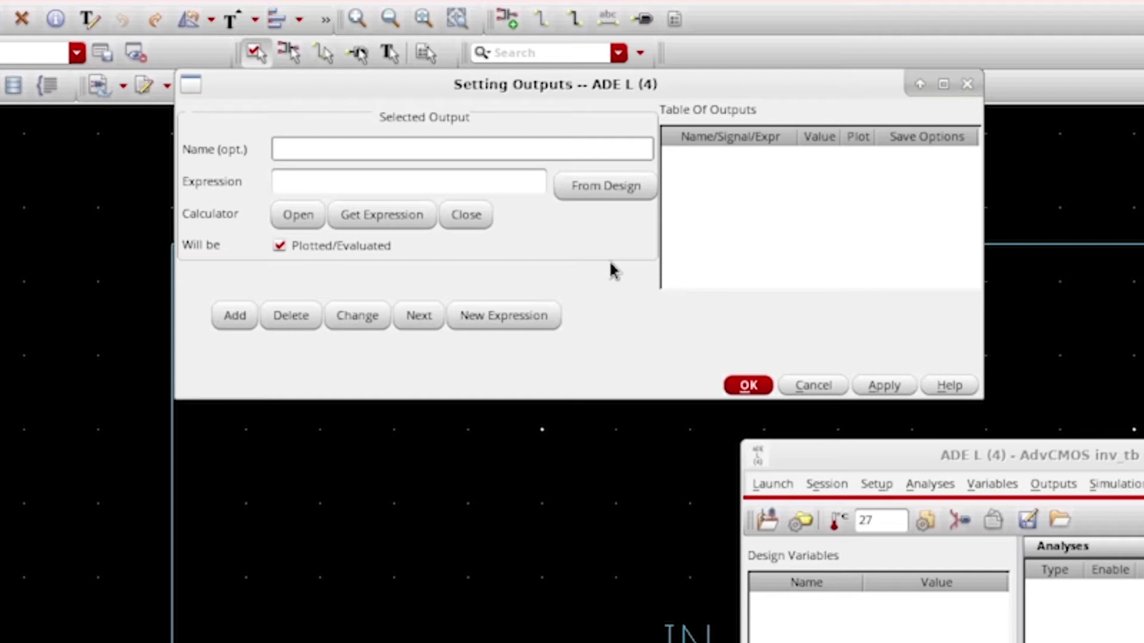
{"action": "left_click", "coordinate": [613, 197]}
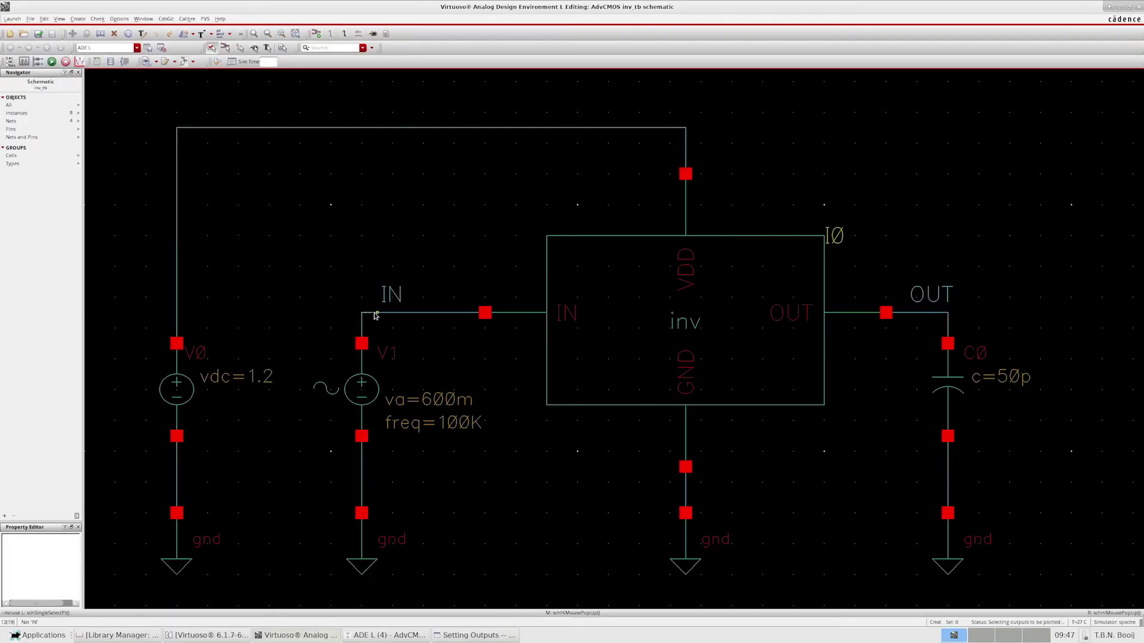
{"action": "left_click", "coordinate": [397, 313]}
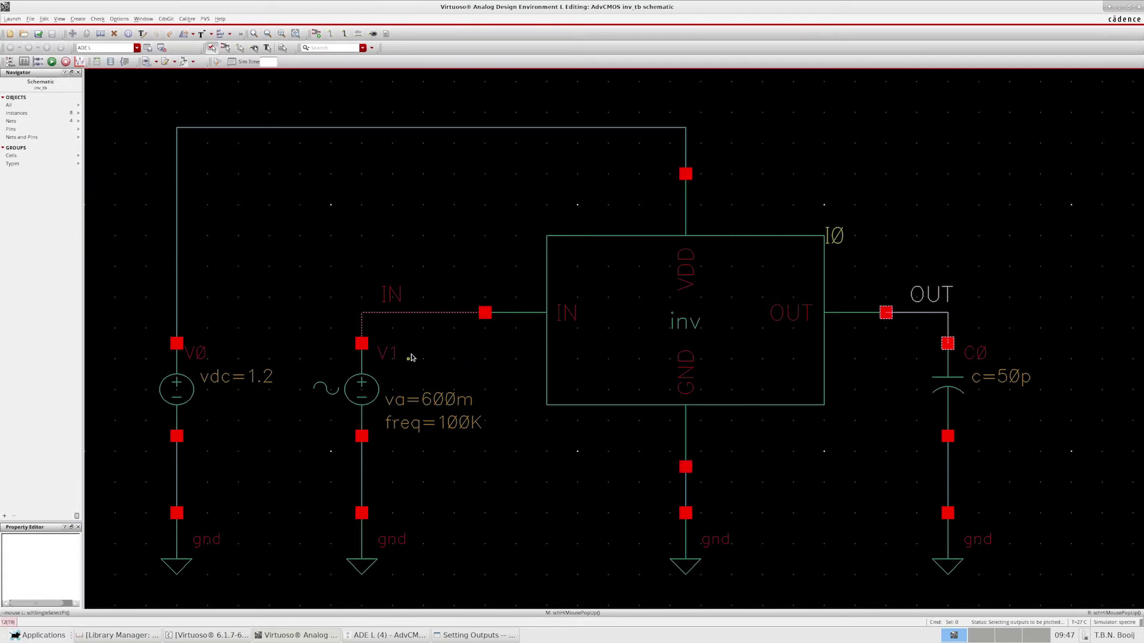
{"action": "left_click", "coordinate": [385, 308]}
{"action": "left_click", "coordinate": [471, 635]}
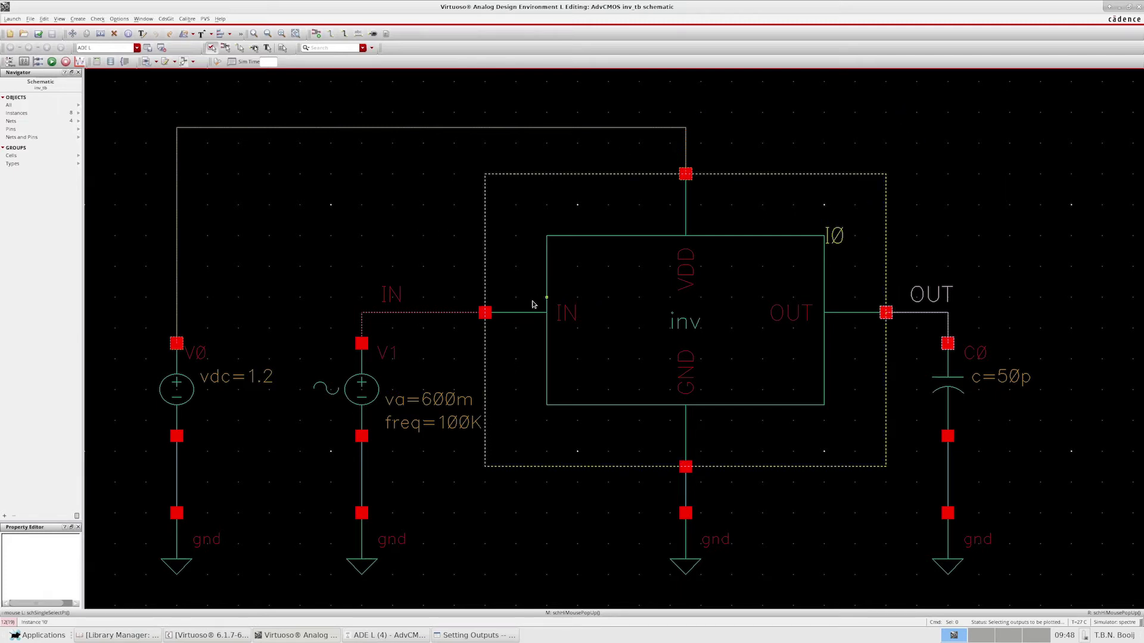
Delete net1 and I0/IN from the output list, keeping IN and OUT, and stop picking
{"action": "left_click", "coordinate": [485, 315]}
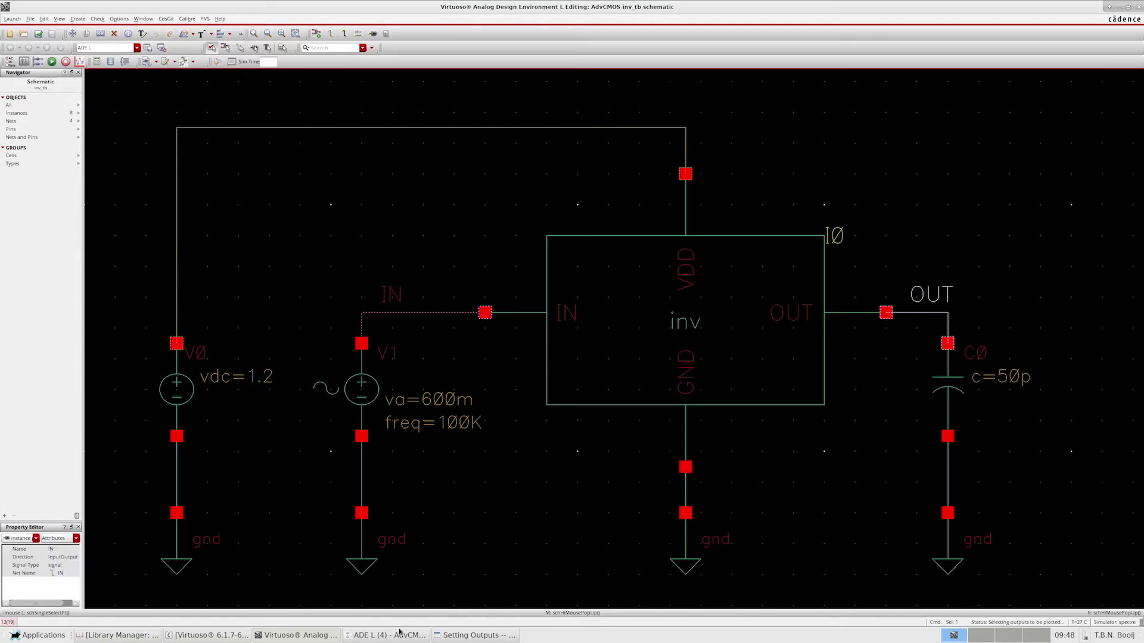
{"action": "left_click", "coordinate": [448, 635]}
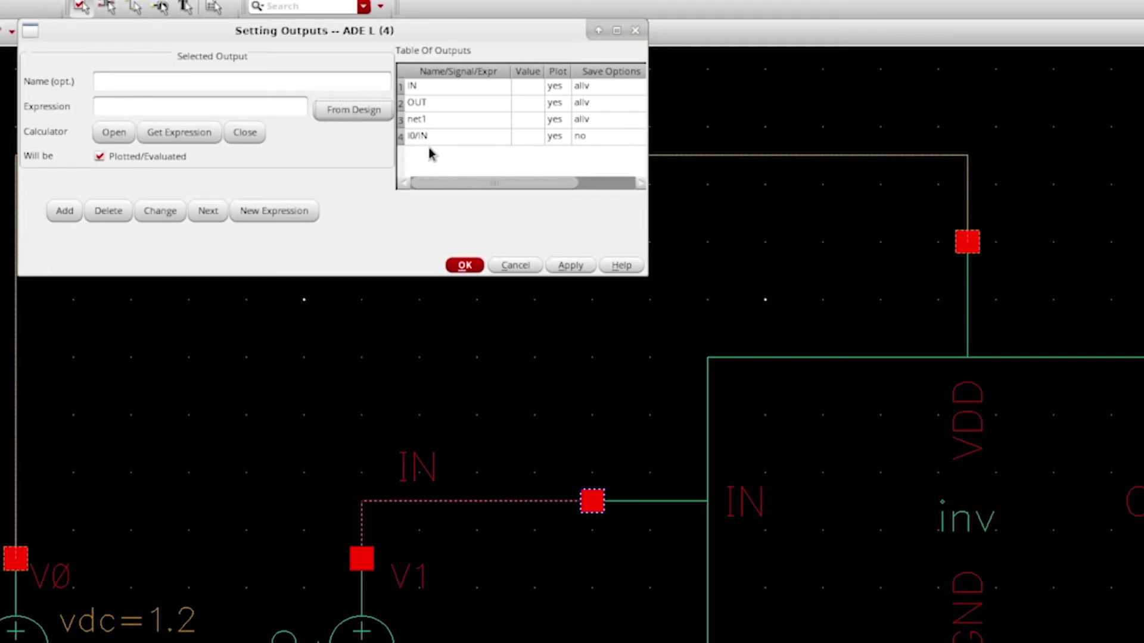
{"action": "left_click", "coordinate": [448, 139]}
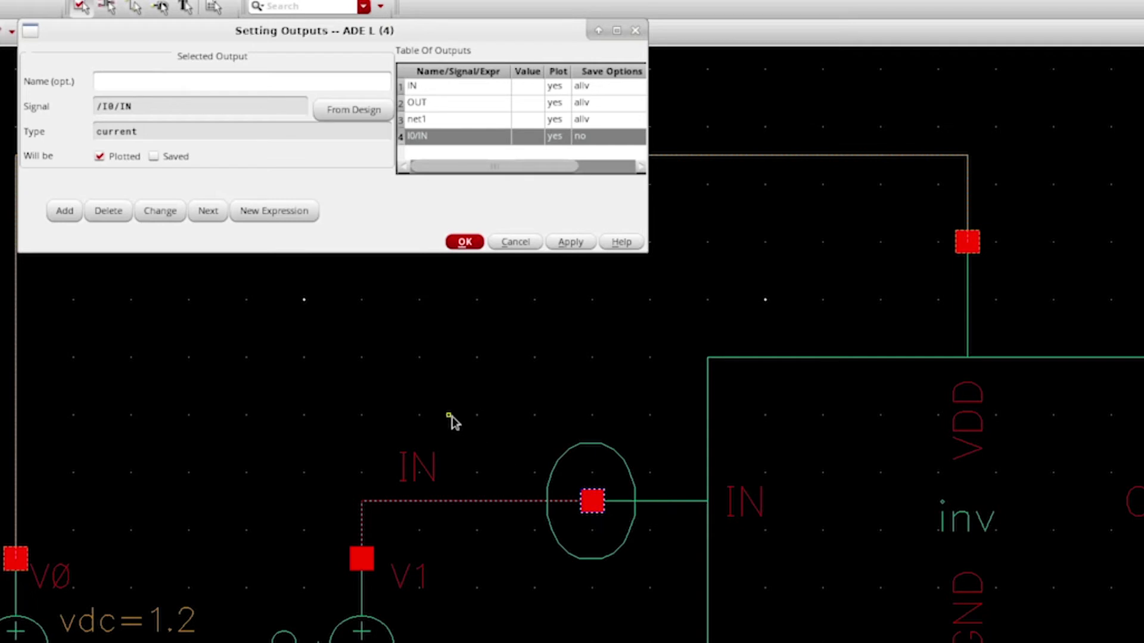
{"action": "left_click", "coordinate": [450, 122], "text": "shift"}
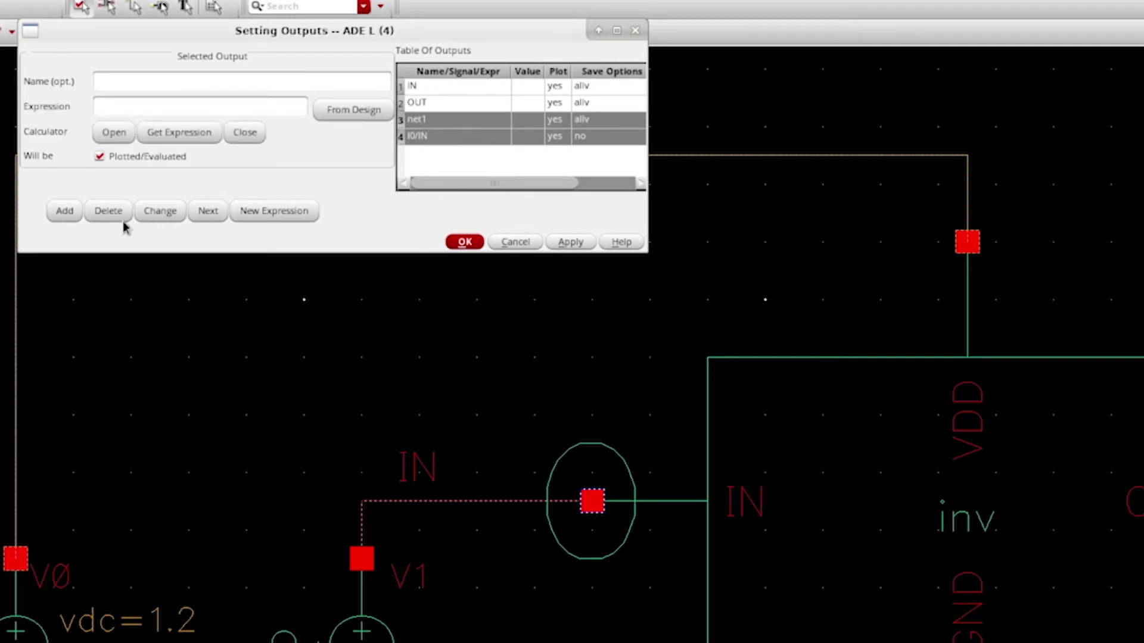
{"action": "left_click", "coordinate": [102, 212]}
{"action": "left_click", "coordinate": [464, 242]}
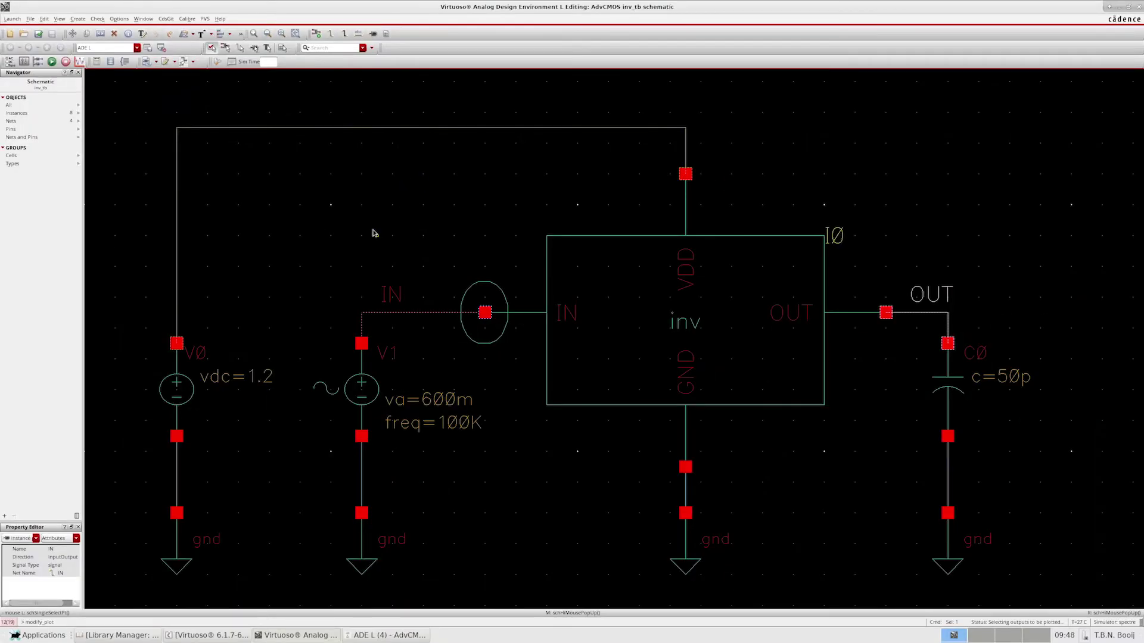
{"action": "left_click", "coordinate": [375, 230]}
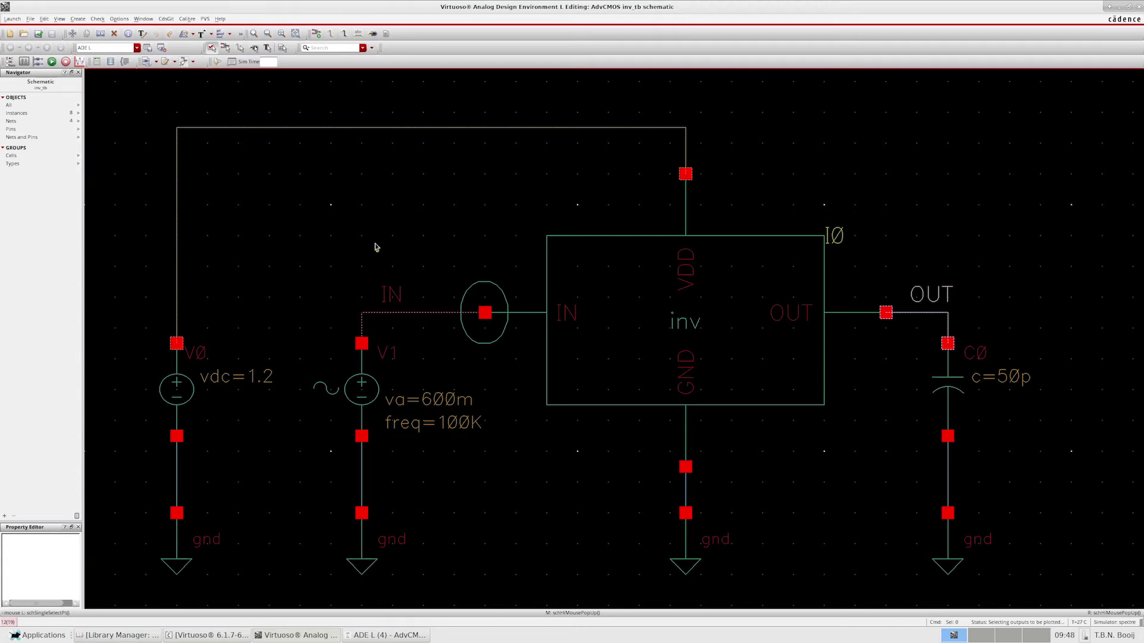
{"action": "key", "text": "Escape"}
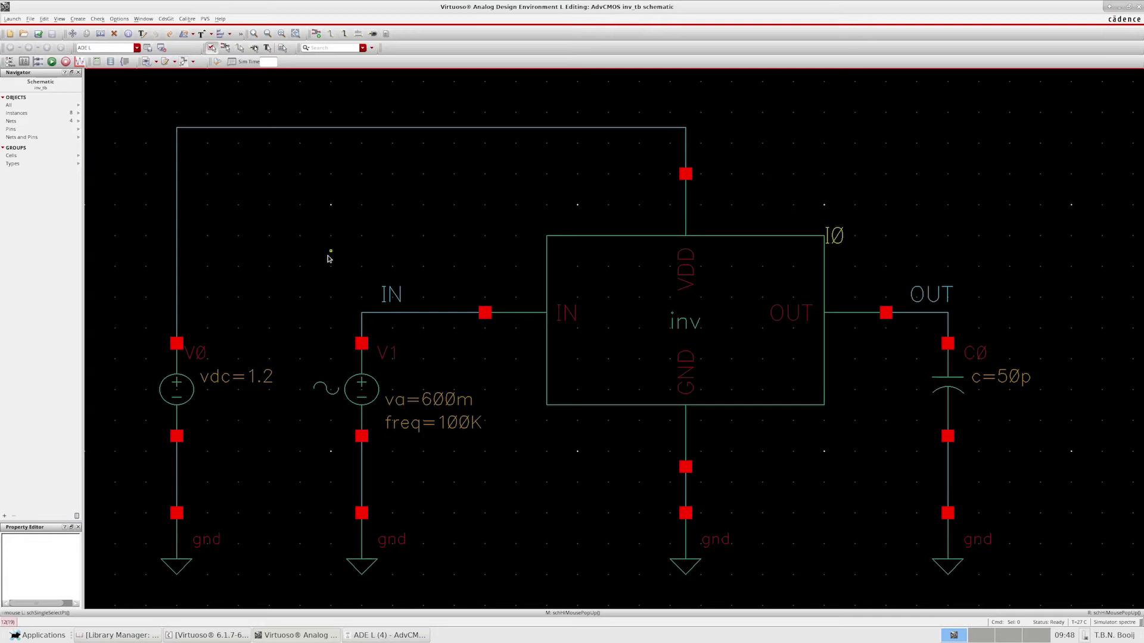
Add an enabled dc analysis with Save DC Operating Point turned on
{"action": "left_click", "coordinate": [388, 635]}
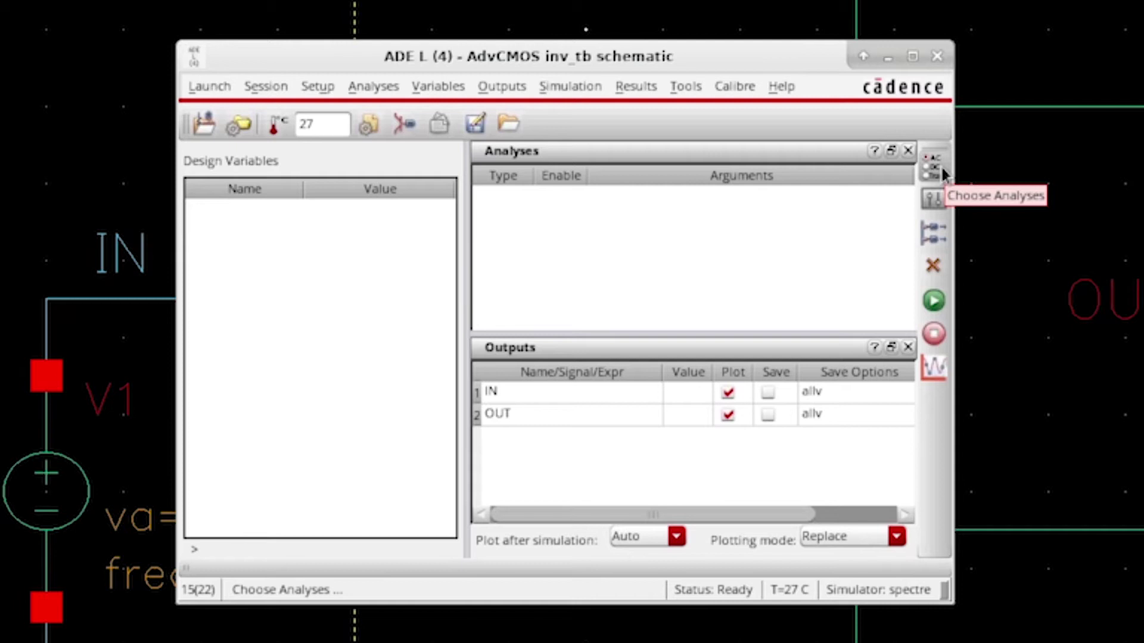
{"action": "left_click", "coordinate": [942, 173]}
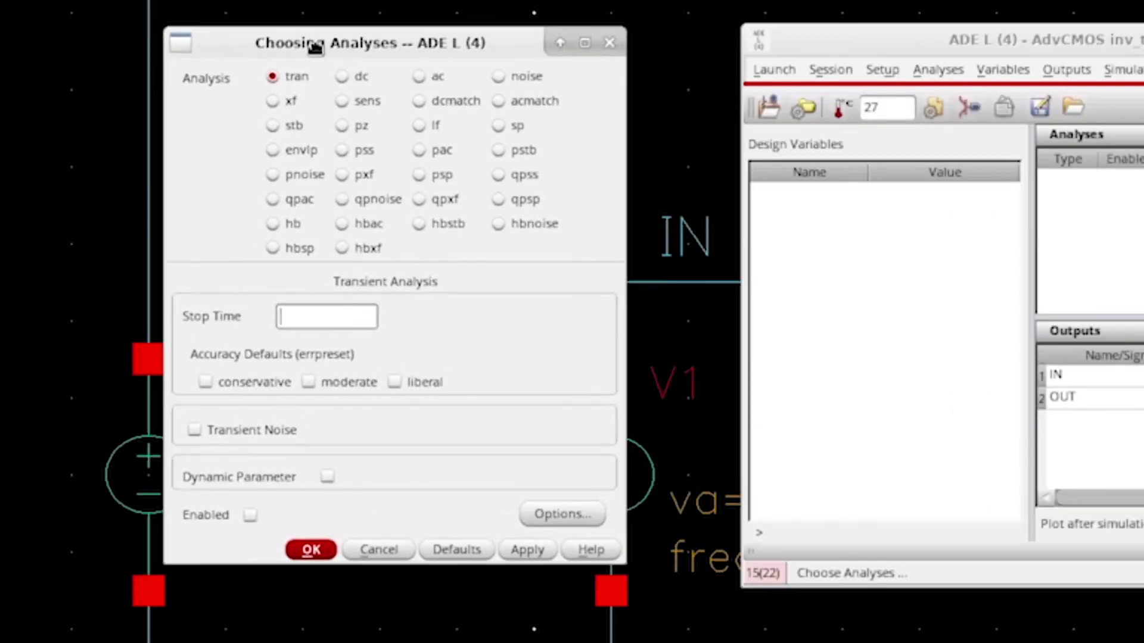
{"action": "left_click_drag", "start_coordinate": [305, 48], "coordinate": [283, 59]}
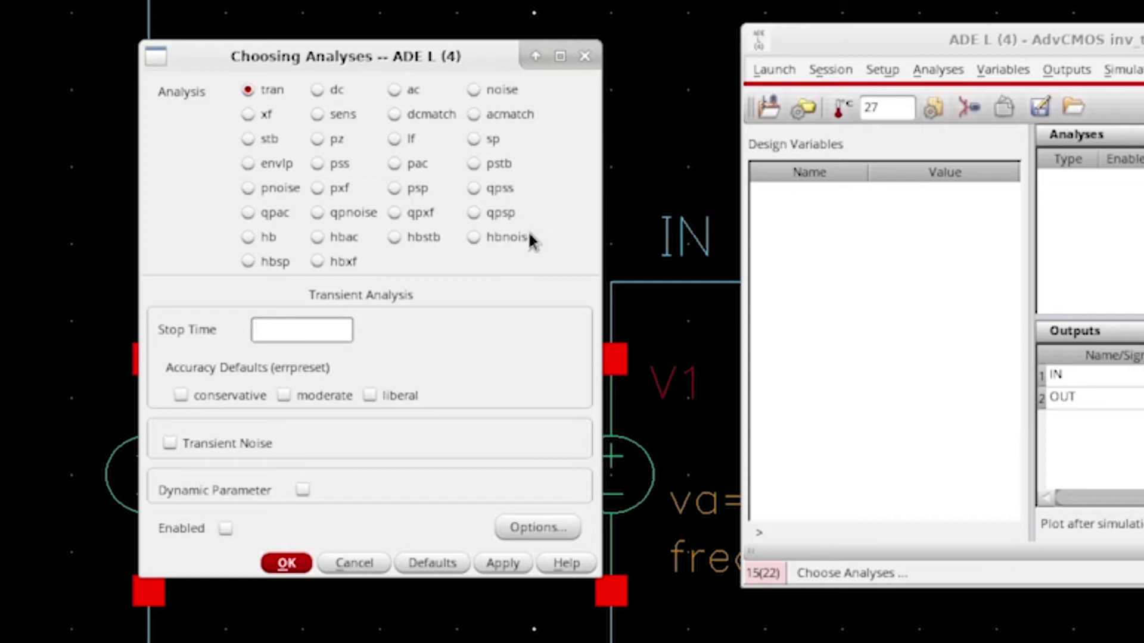
{"action": "left_click", "coordinate": [316, 90]}
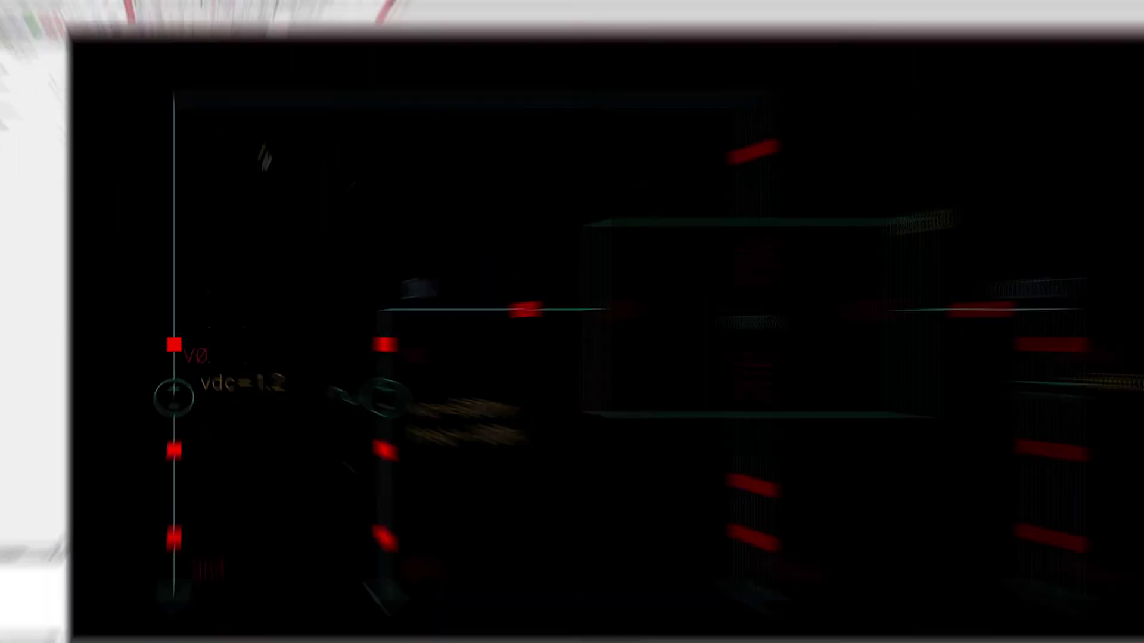
{"action": "left_click", "coordinate": [611, 507]}
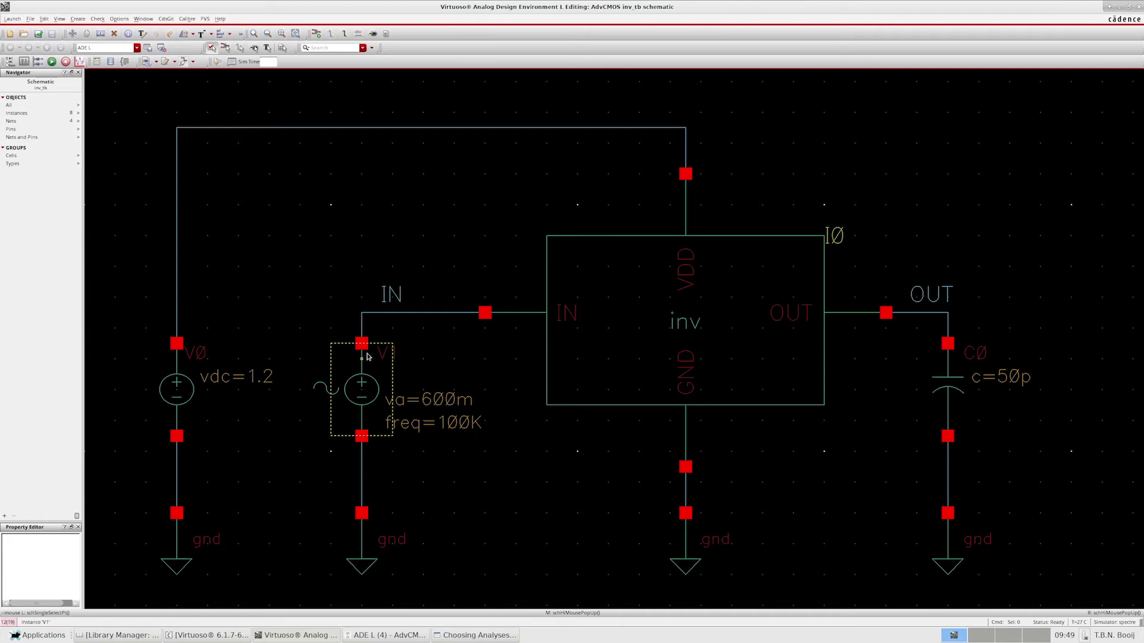
{"action": "left_click", "coordinate": [361, 391]}
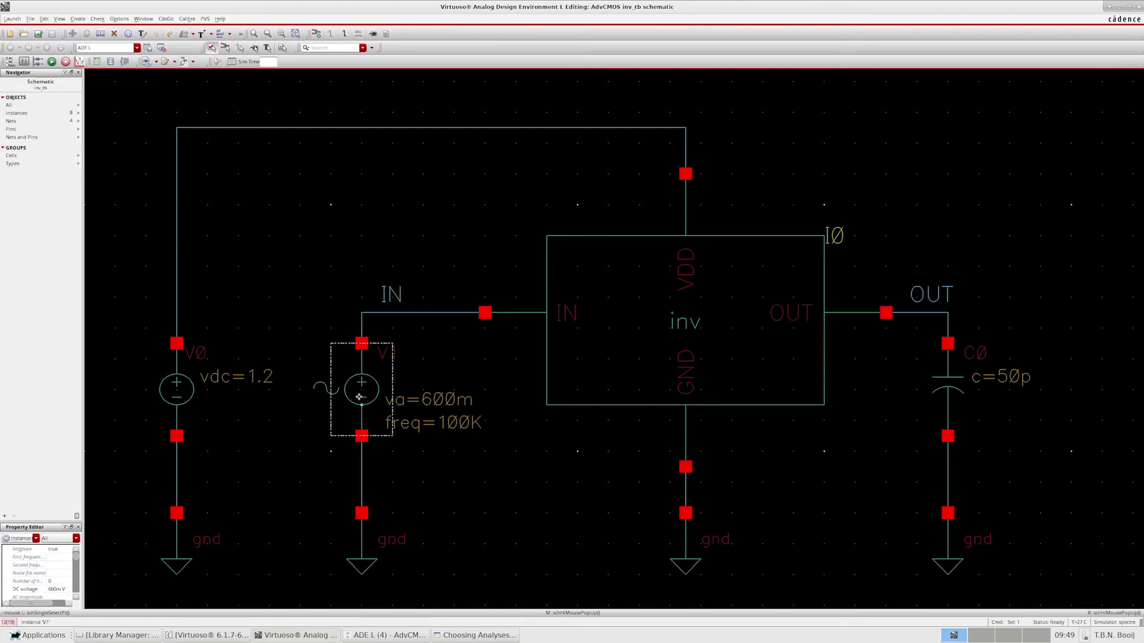
{"action": "key", "text": "q"}
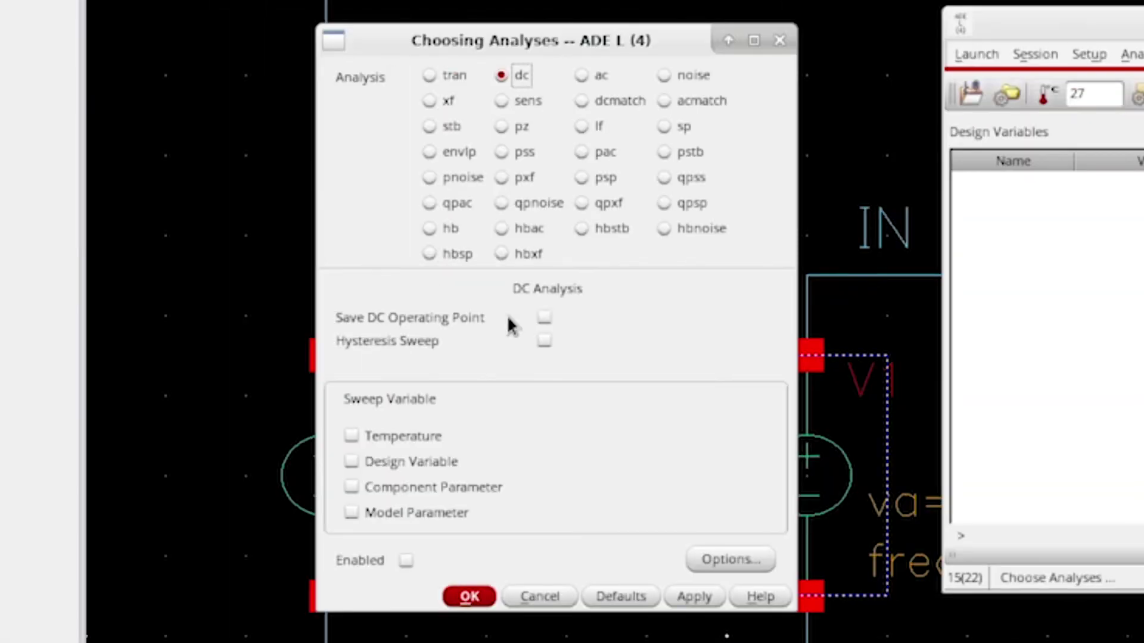
{"action": "left_click", "coordinate": [544, 317]}
{"action": "left_click", "coordinate": [468, 597]}
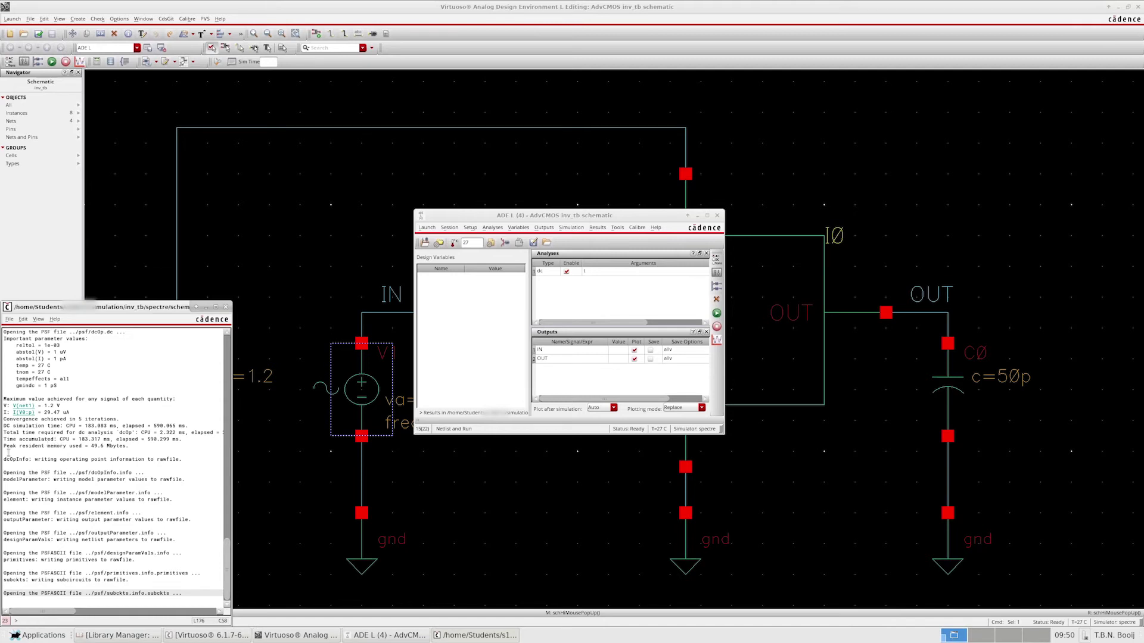
Scroll the Spectre log to confirm DC convergence in 5 iterations
{"action": "scroll", "coordinate": [99, 462], "scroll_direction": "up", "scroll_amount": 10}
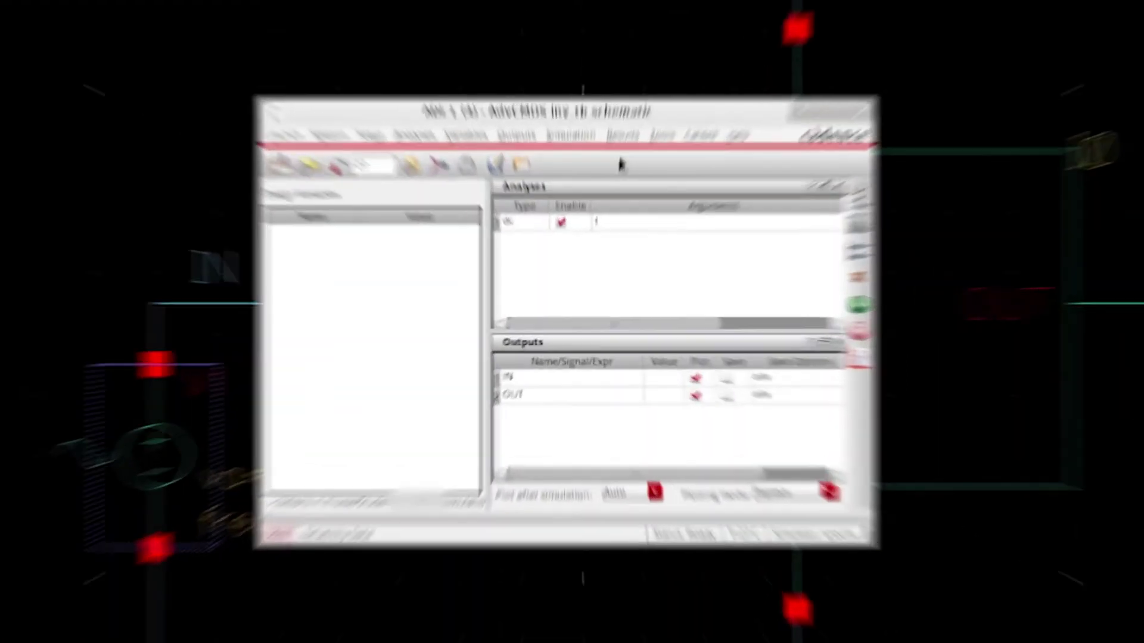
Annotate DC node voltages (1.2 VDD, 600m IN, 179.5m OUT) and deselect V1
{"action": "left_click", "coordinate": [598, 228]}
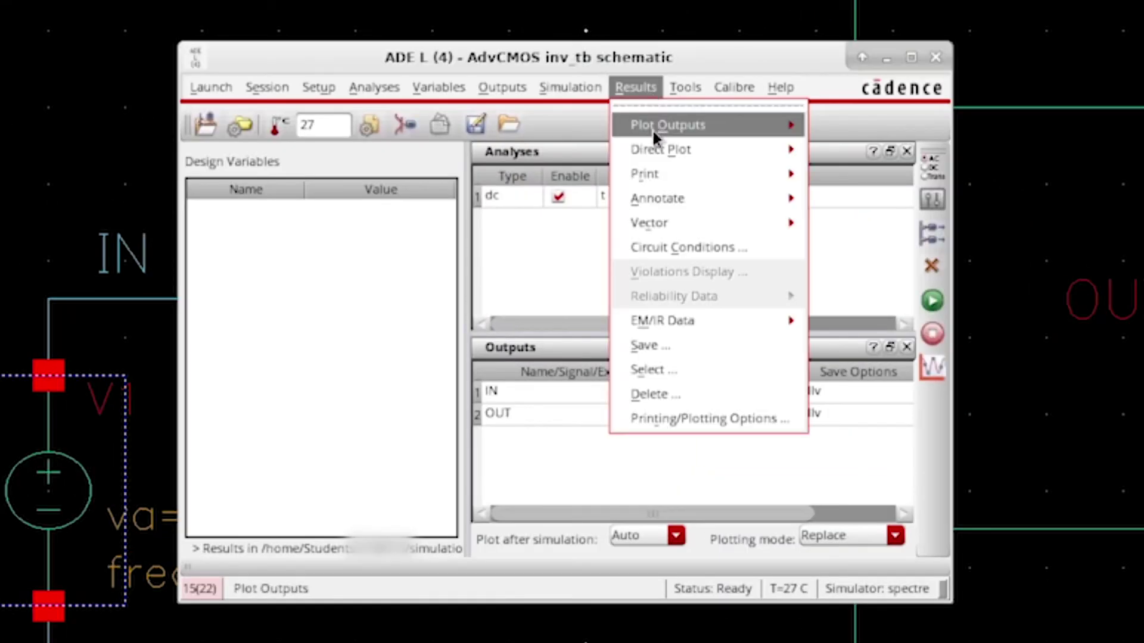
{"action": "mouse_move", "coordinate": [745, 199]}
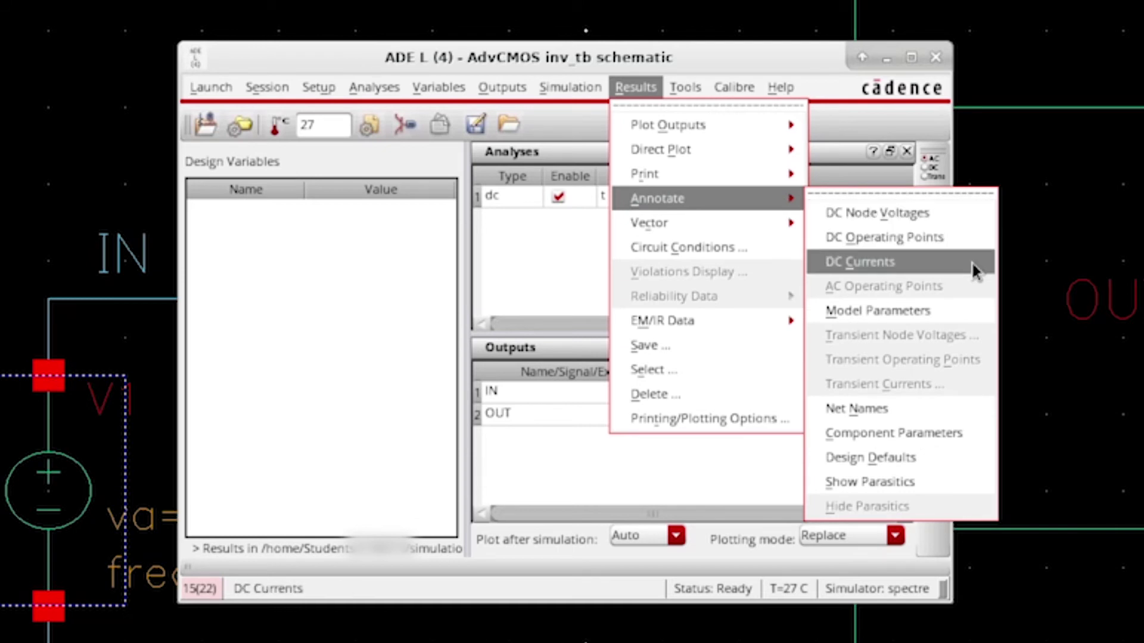
{"action": "left_click", "coordinate": [956, 214]}
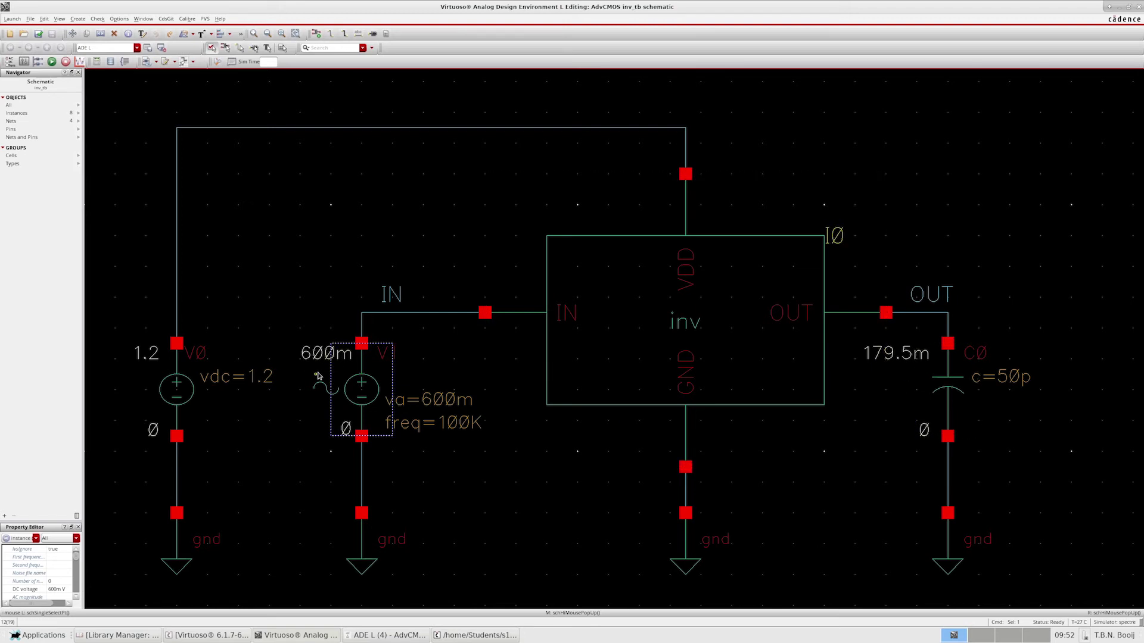
{"action": "key", "text": "ctrl+d"}
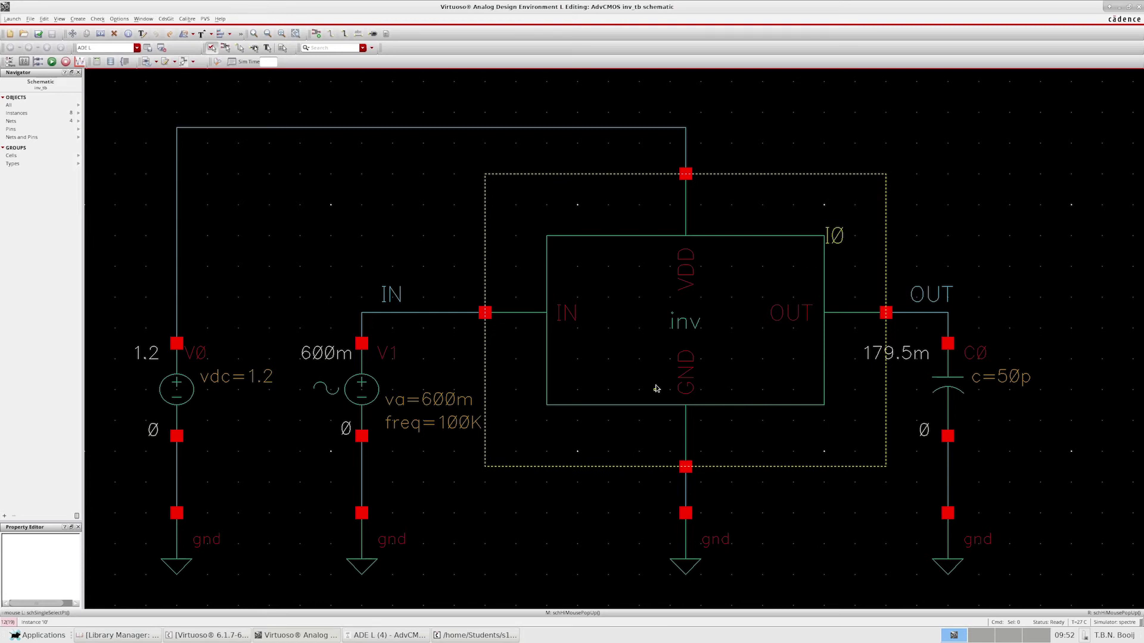
Descend into inverter I0 to view its annotated PMOS/NMOS schematic
{"action": "right_click", "coordinate": [628, 336]}
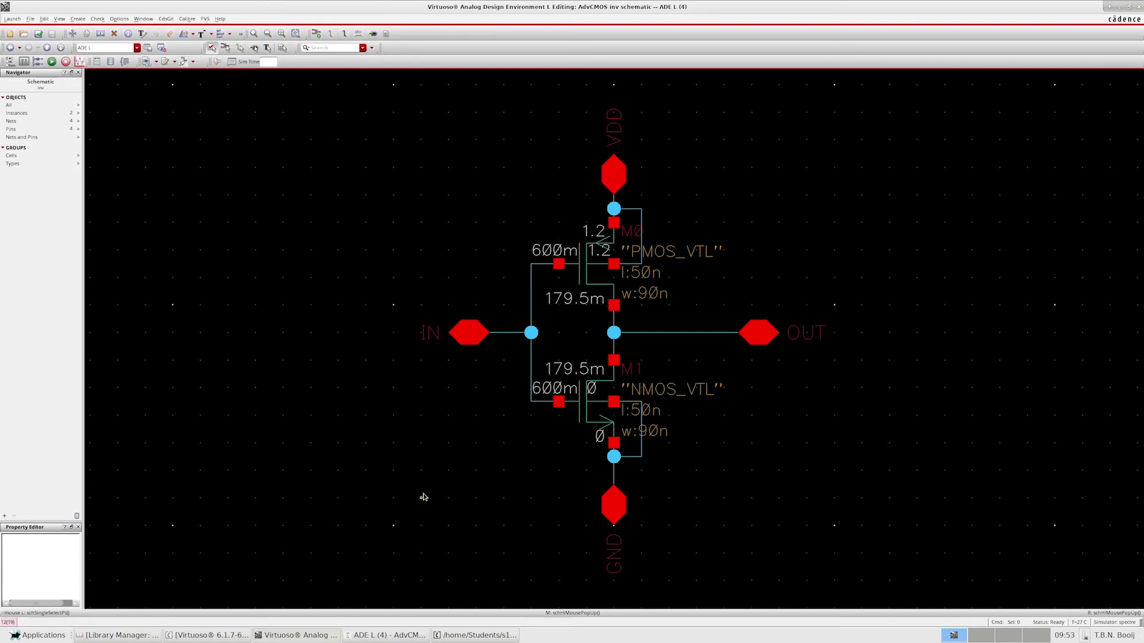
{"action": "key", "text": "alt+Tab"}
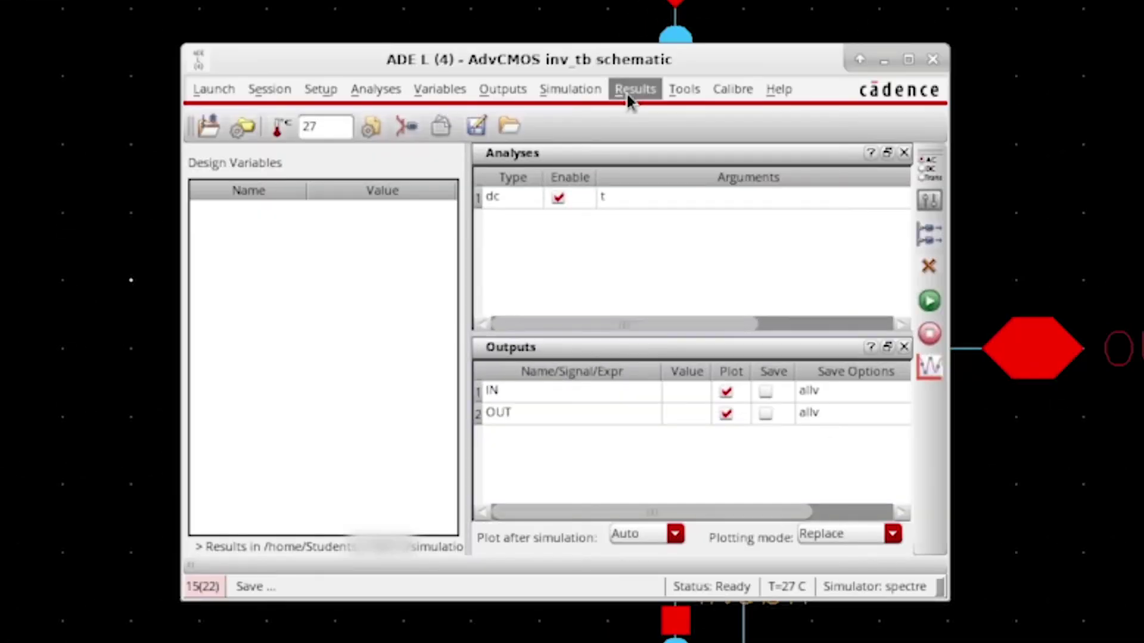
Print model parameters for the PMOS transistor M0
{"action": "left_click", "coordinate": [609, 187]}
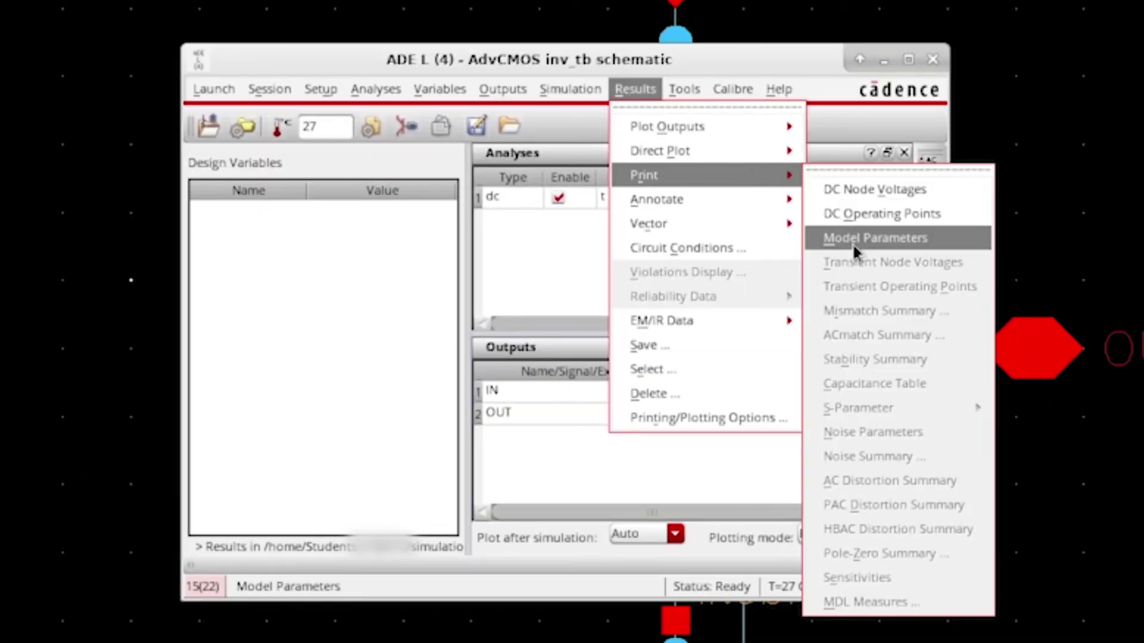
{"action": "left_click", "coordinate": [852, 238]}
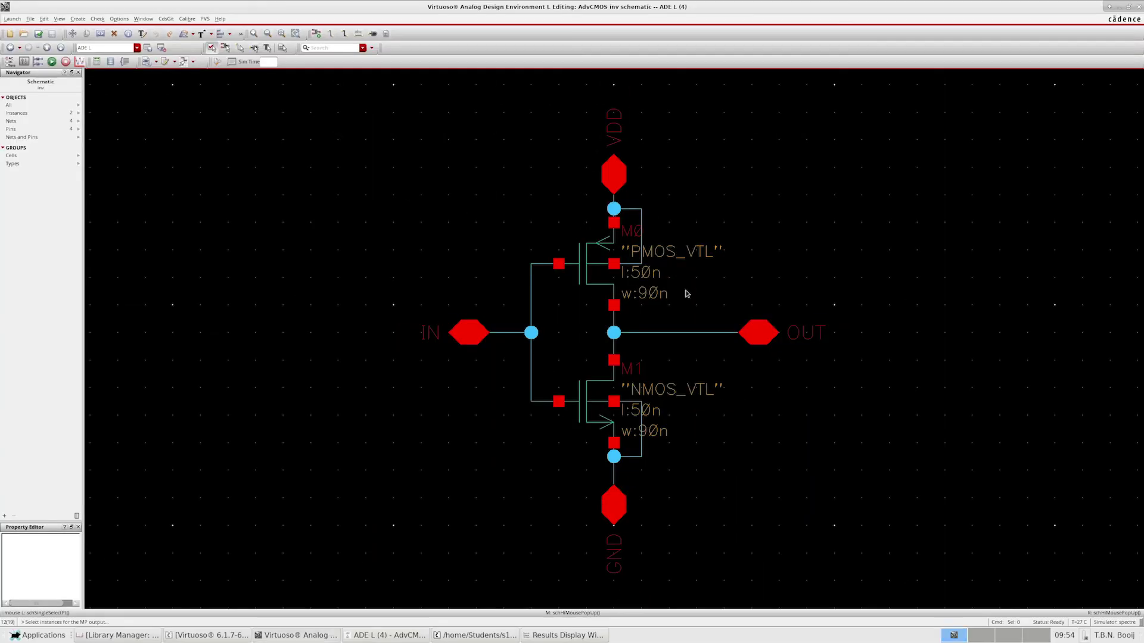
{"action": "left_click", "coordinate": [569, 263]}
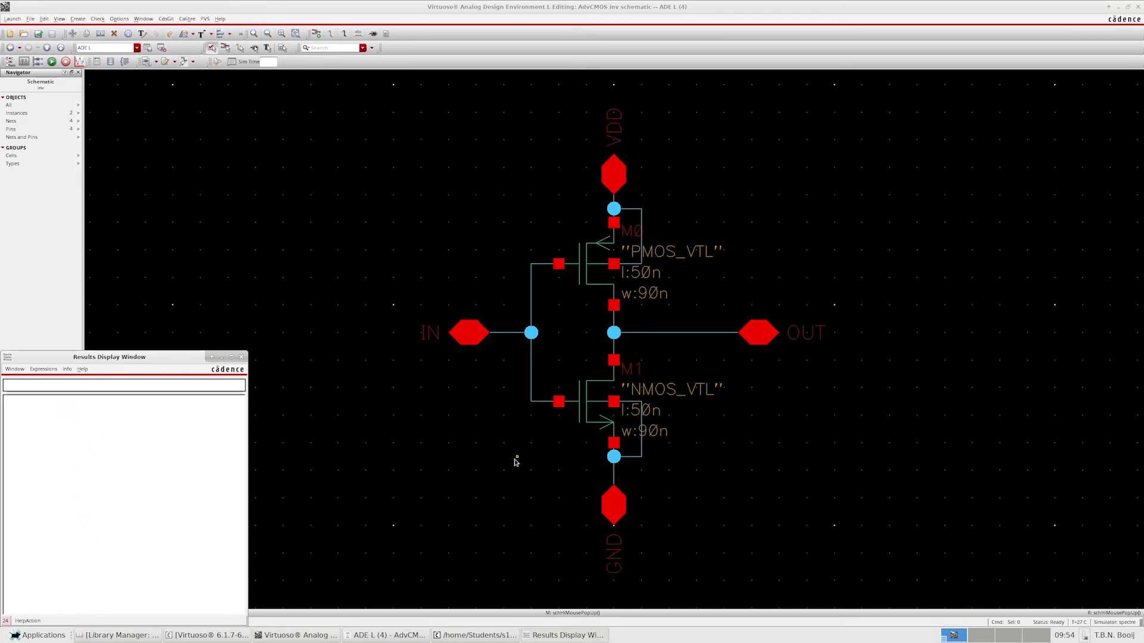
List M0's model parameters (cgdo 110p, cj 500u, capmod 2) and select cdsc through cjsw
{"action": "left_click", "coordinate": [596, 271]}
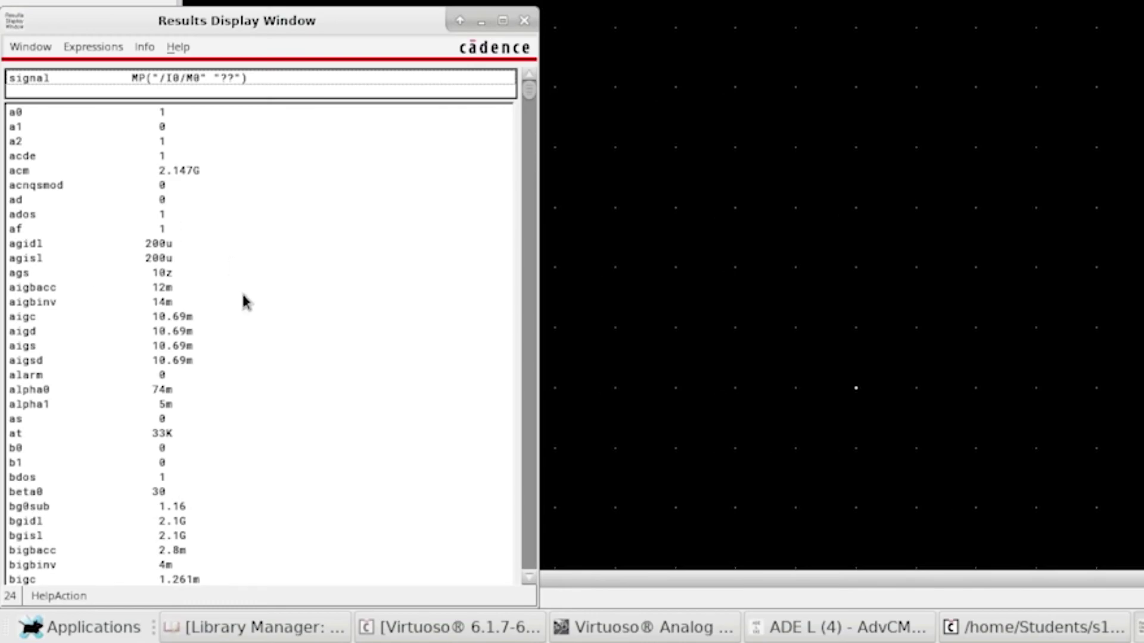
{"action": "scroll", "coordinate": [203, 457], "scroll_direction": "down", "scroll_amount": 10}
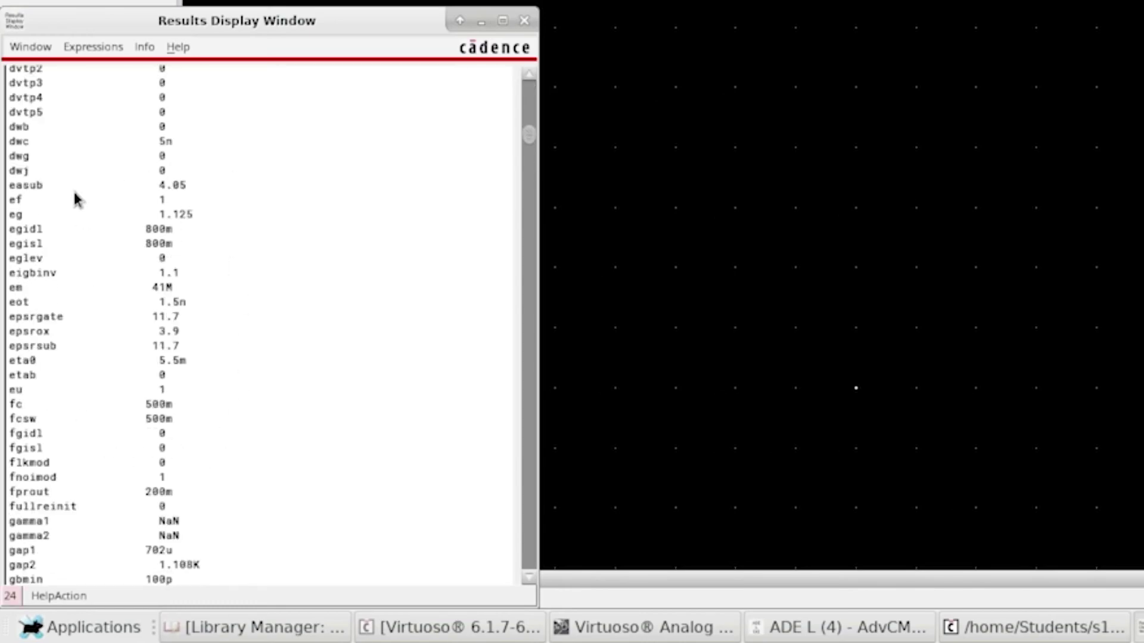
{"action": "scroll", "coordinate": [75, 200], "scroll_direction": "up", "scroll_amount": 15}
{"action": "scroll", "coordinate": [74, 200], "scroll_direction": "up", "scroll_amount": 7}
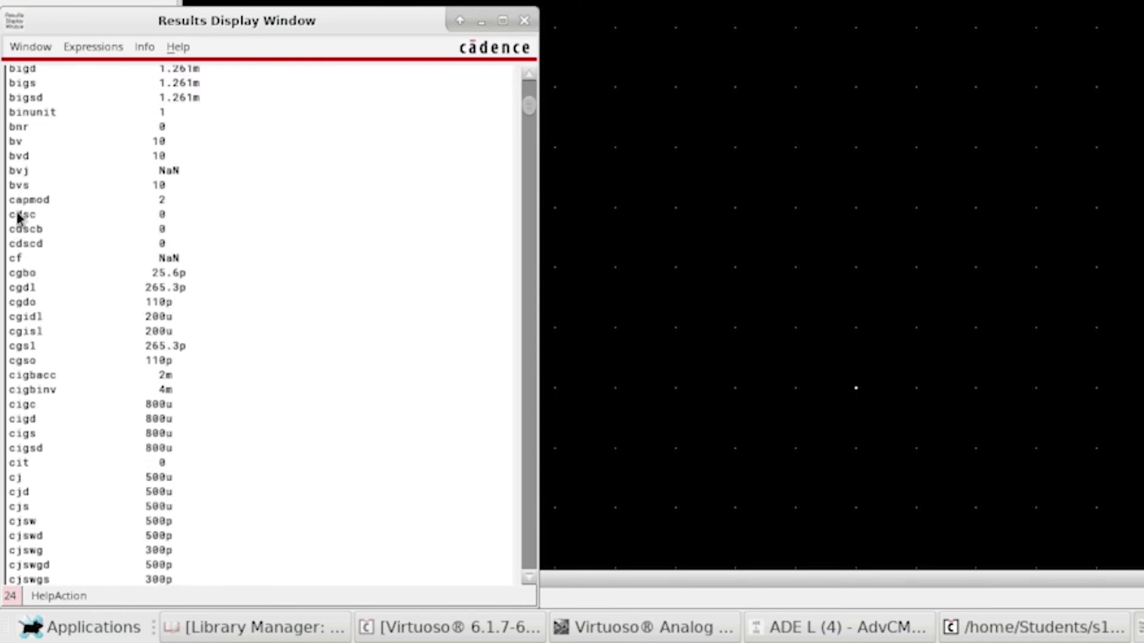
{"action": "left_click_drag", "start_coordinate": [16, 217], "coordinate": [76, 563]}
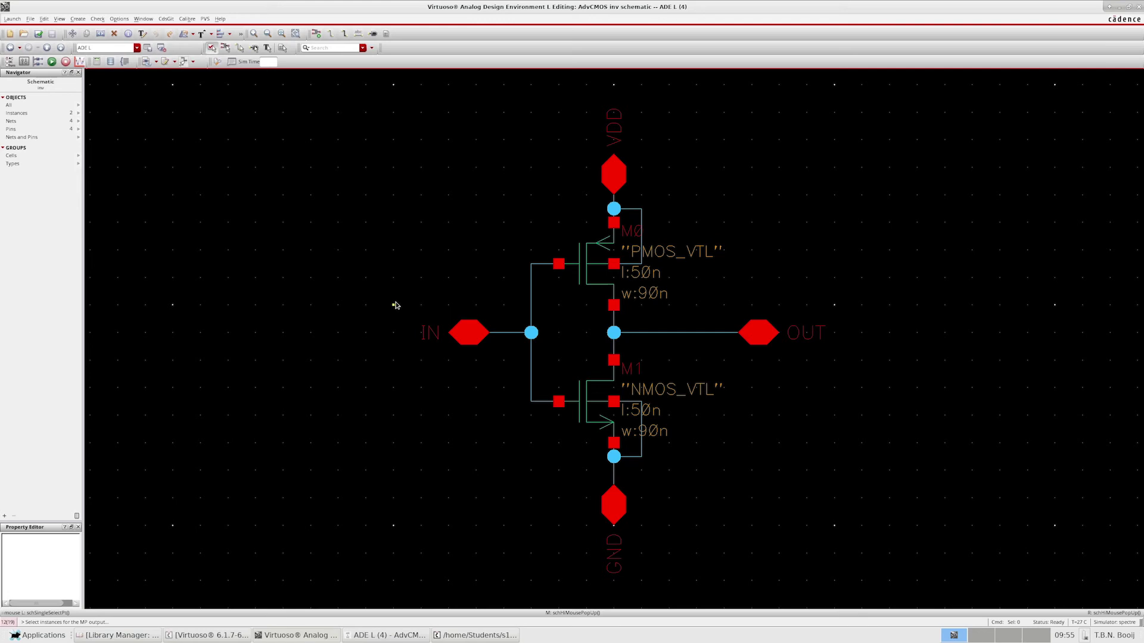
Return to the top-level testbench and change source V1's DC voltage from 600m V to vin
{"action": "right_click", "coordinate": [390, 253]}
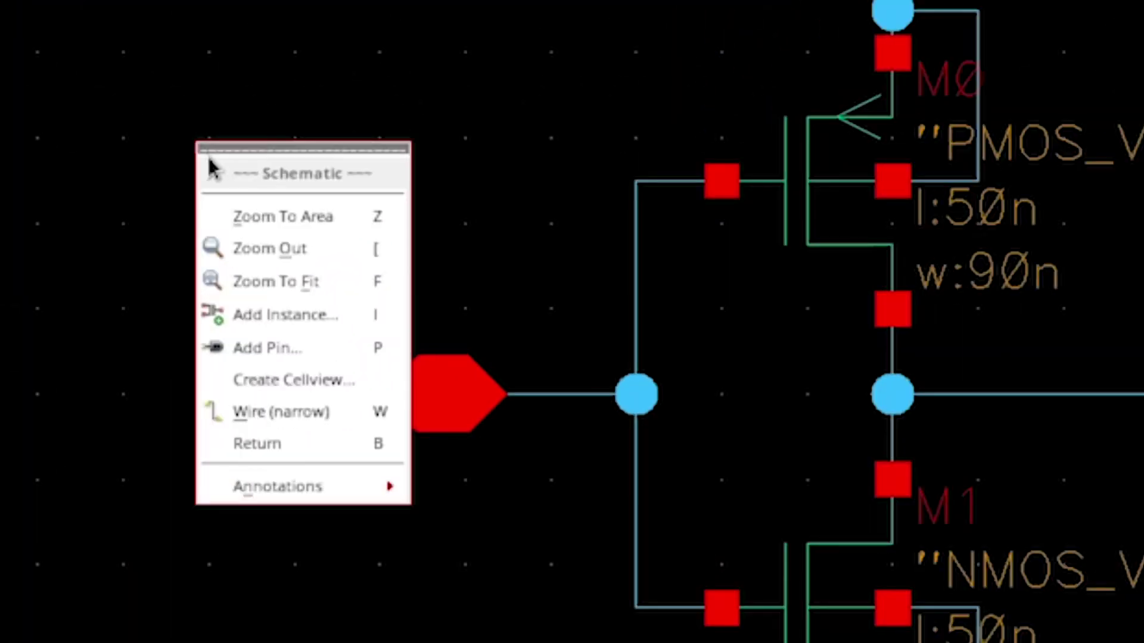
{"action": "left_click", "coordinate": [423, 352]}
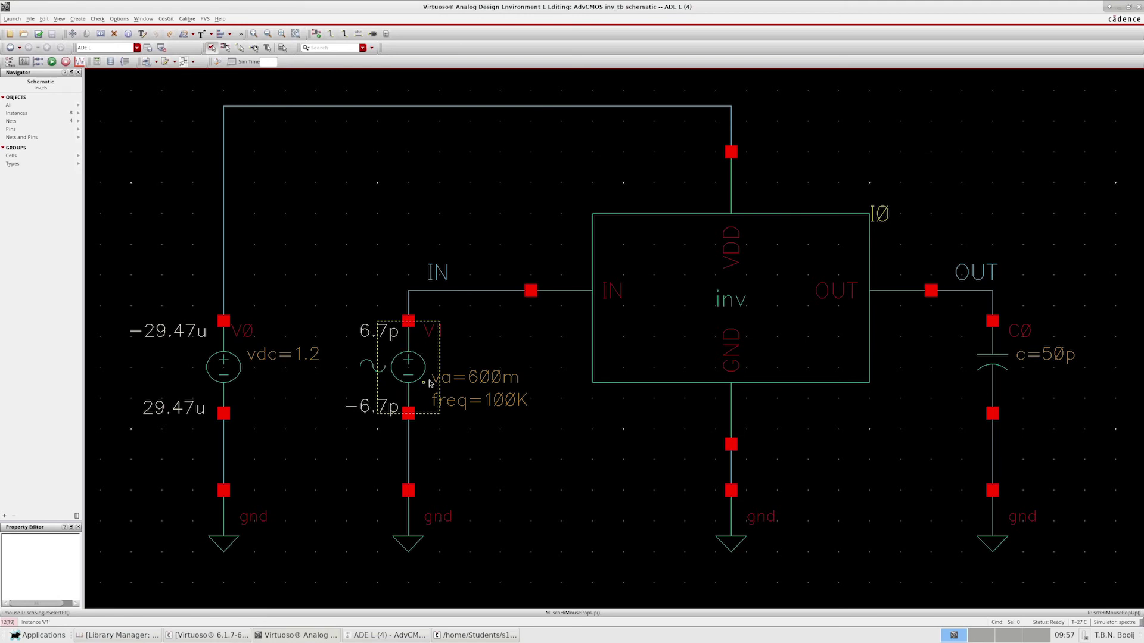
{"action": "right_click", "coordinate": [429, 382]}
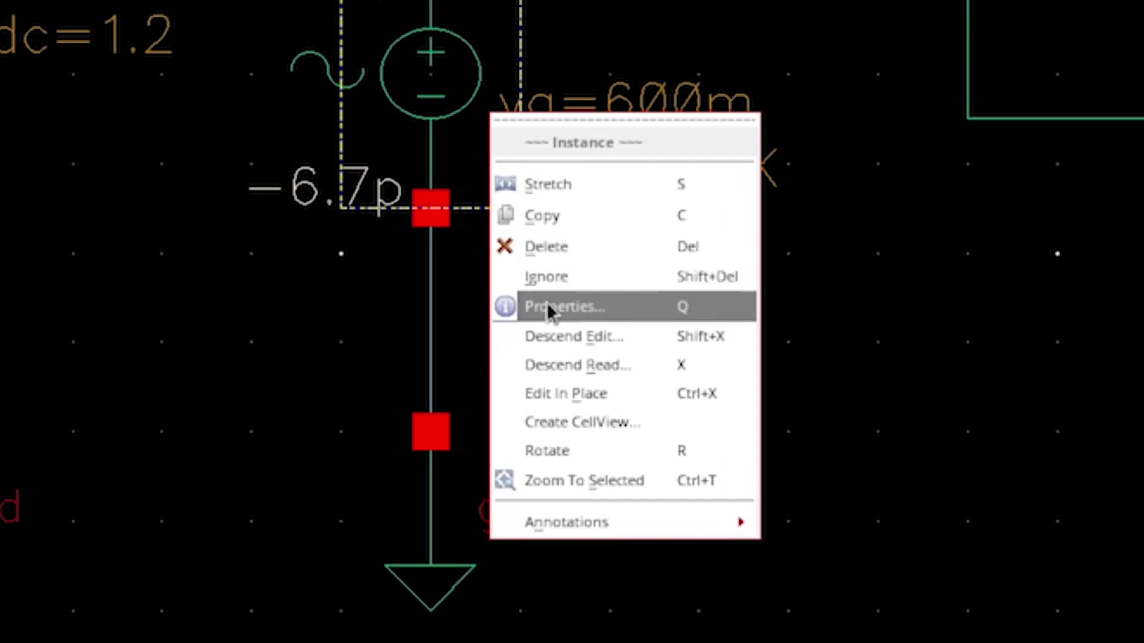
{"action": "left_click", "coordinate": [549, 307]}
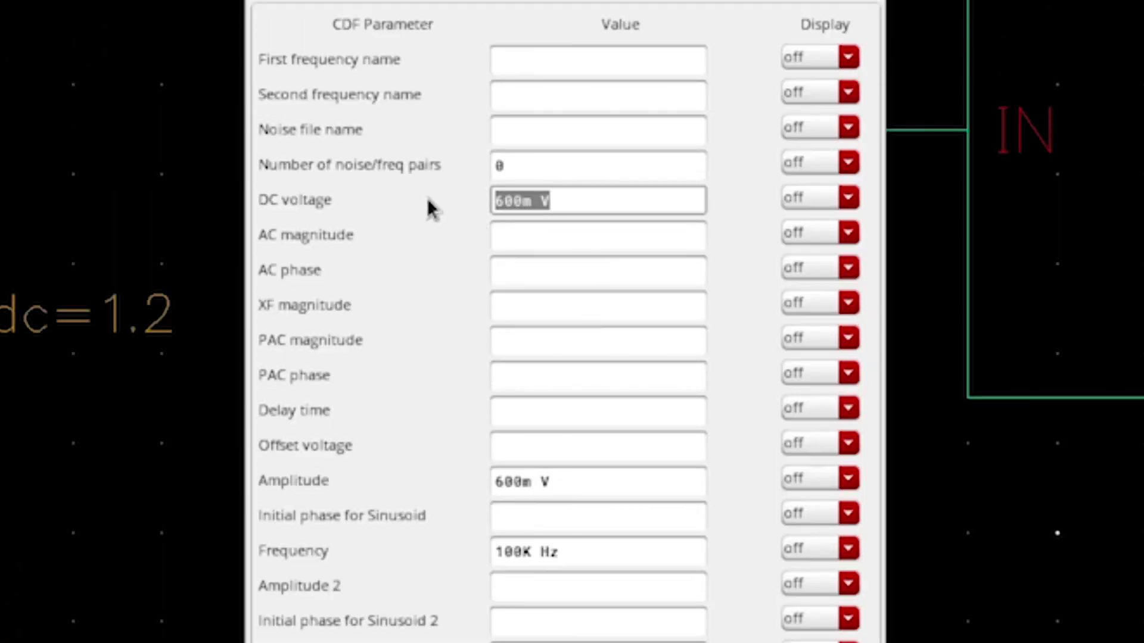
{"action": "left_click", "coordinate": [536, 205]}
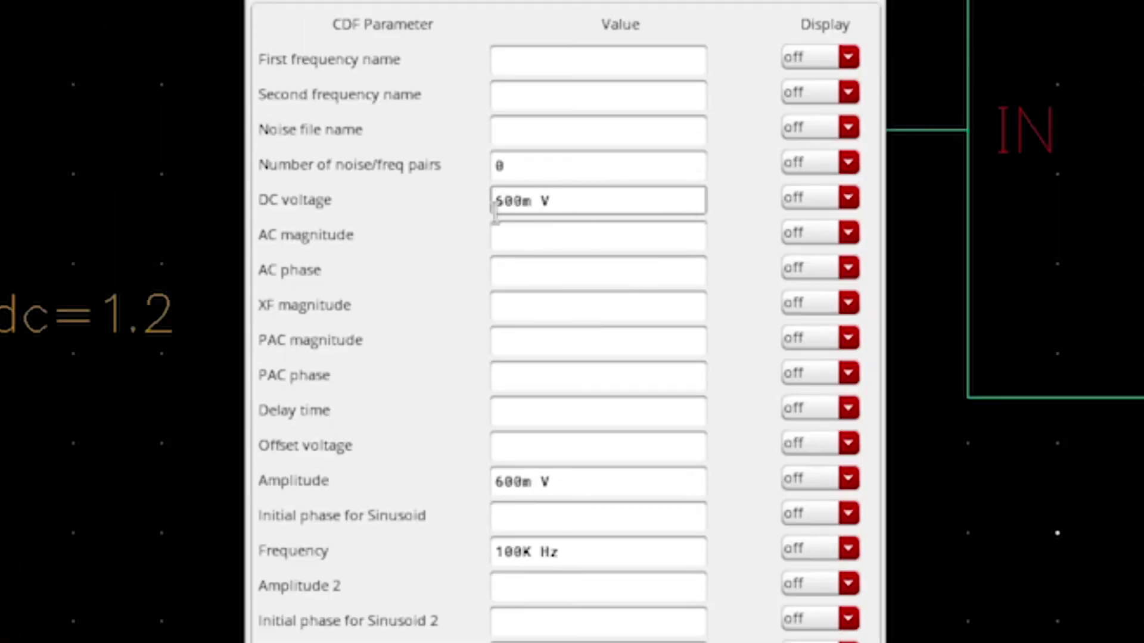
{"action": "left_click", "coordinate": [547, 203]}
{"action": "left_click_drag", "start_coordinate": [570, 204], "coordinate": [429, 210]}
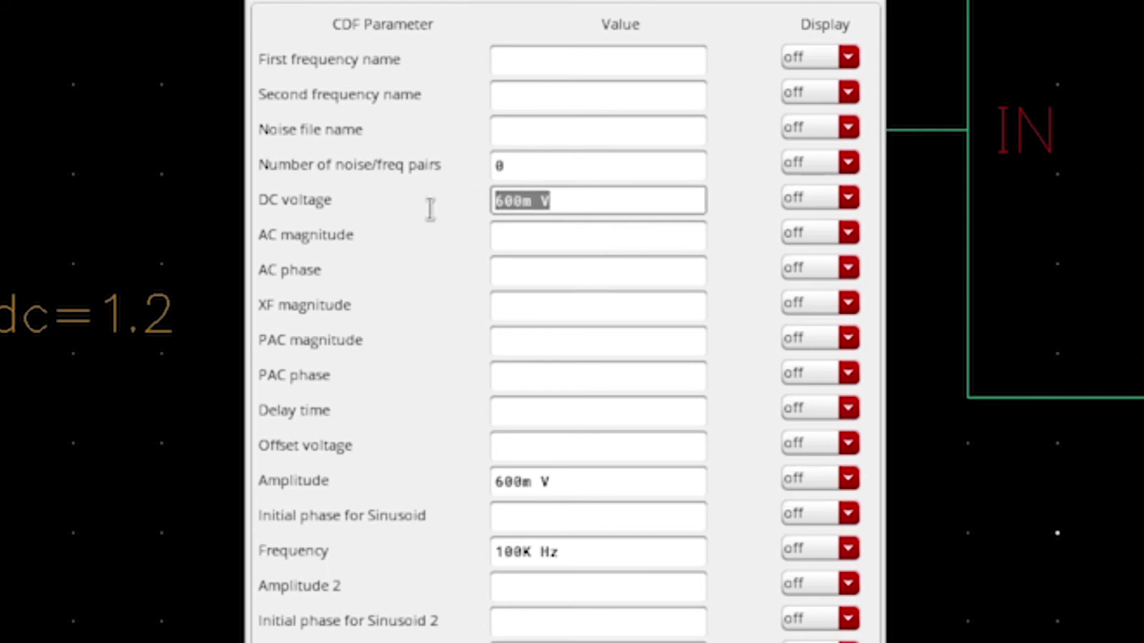
{"action": "type", "text": "vin"}
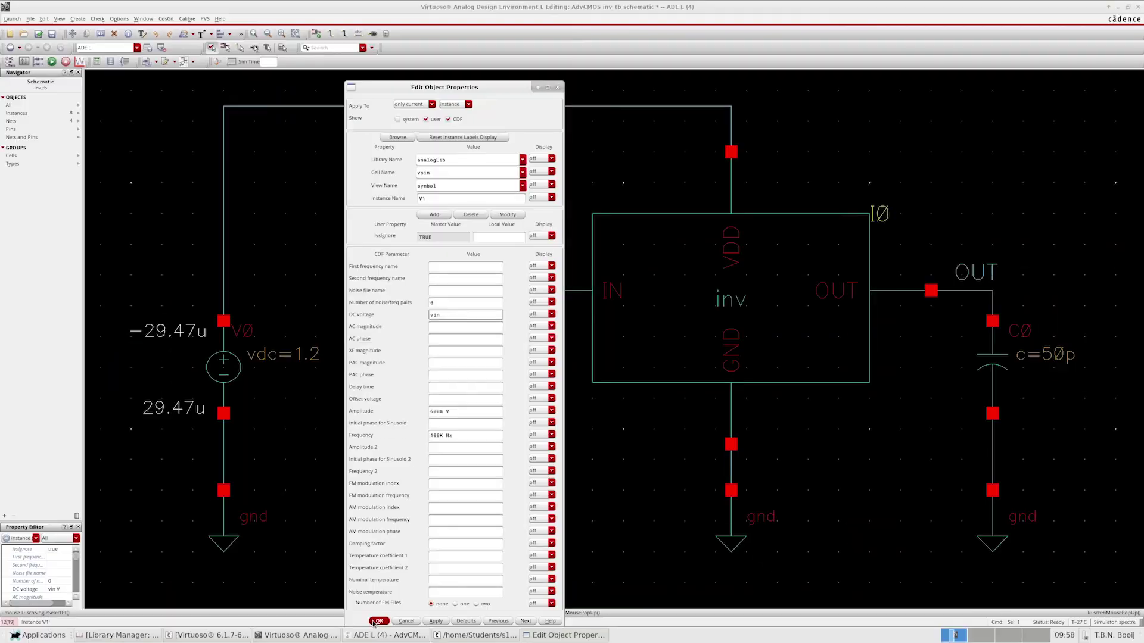
{"action": "left_click", "coordinate": [378, 621]}
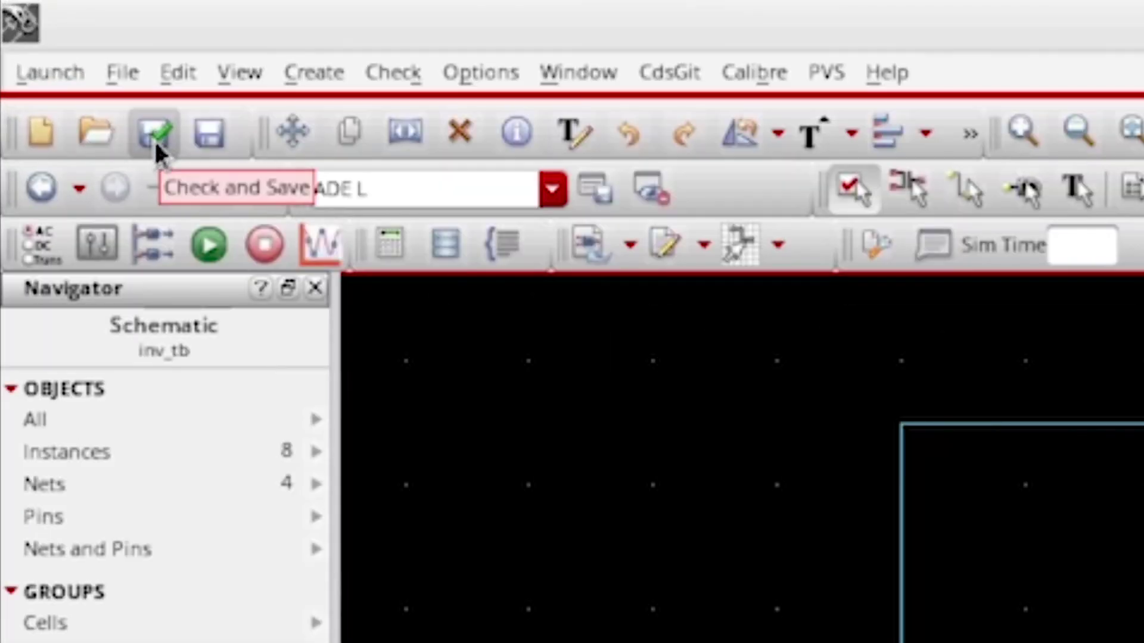
Check and save the schematic, then copy the design variables from the cellview into ADE L
{"action": "left_click", "coordinate": [154, 138]}
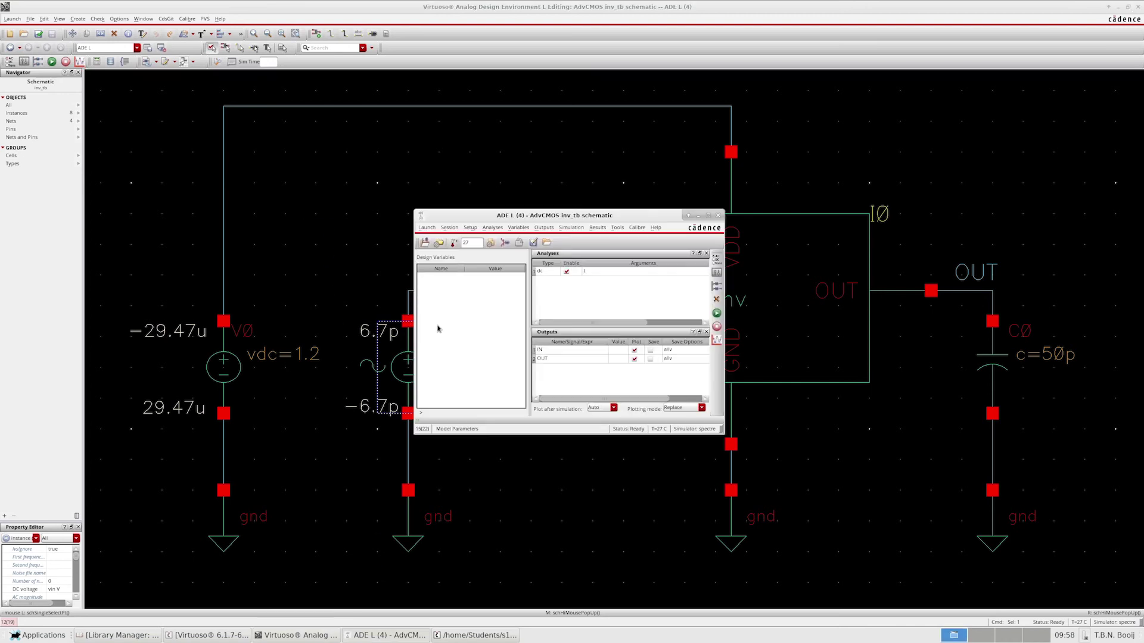
{"action": "left_click", "coordinate": [368, 635]}
{"action": "right_click", "coordinate": [460, 317]}
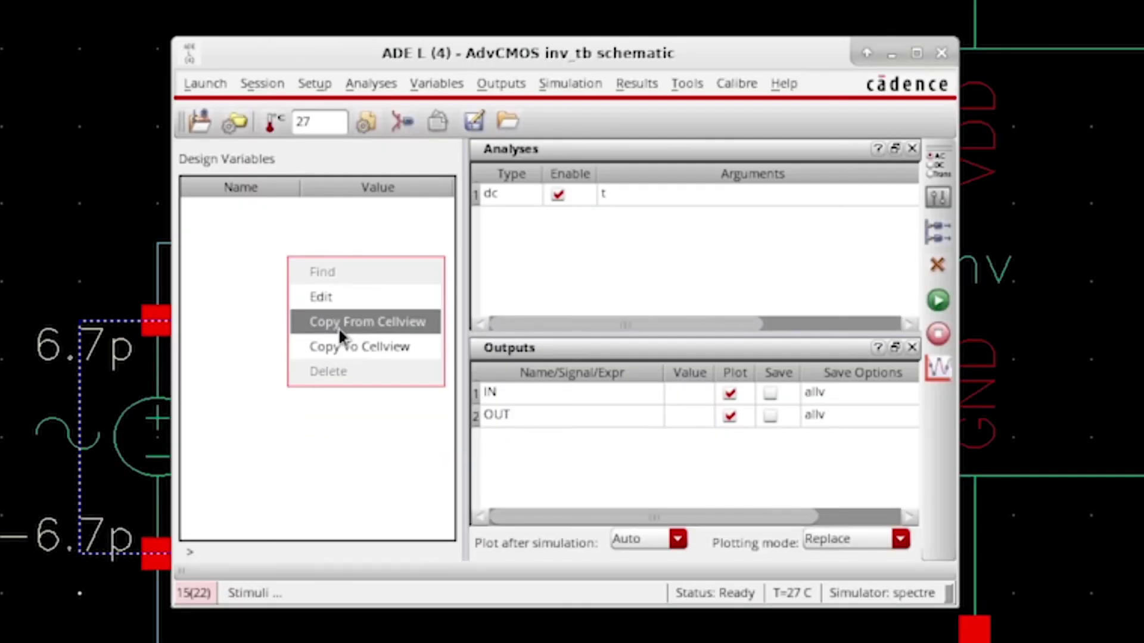
{"action": "left_click", "coordinate": [339, 327]}
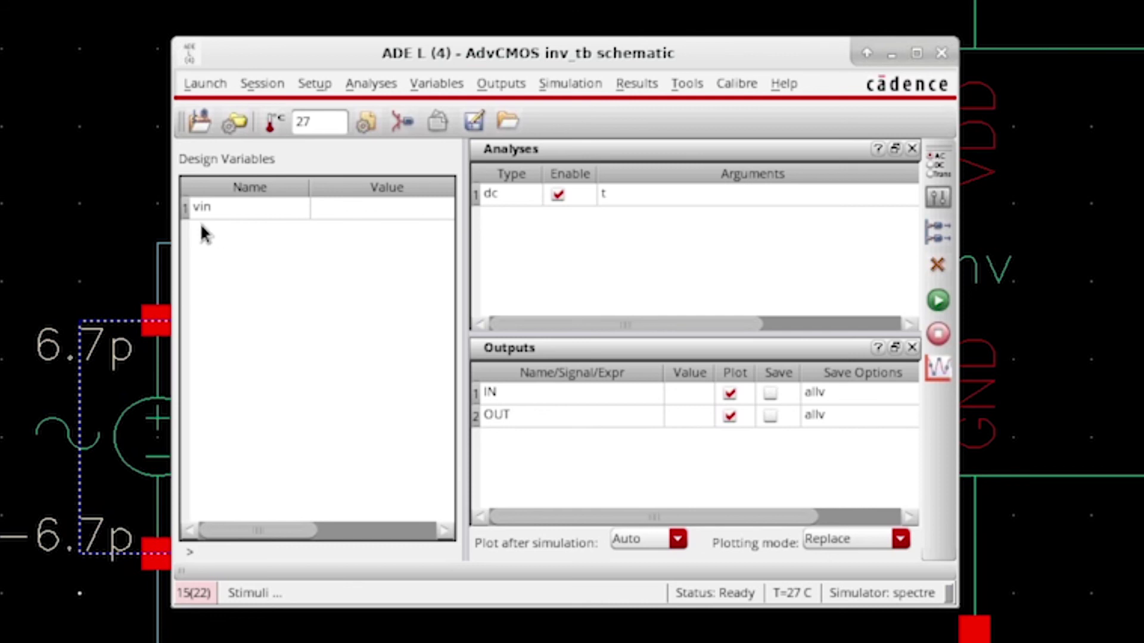
Set the design variable vin's value to 600m
{"action": "left_click", "coordinate": [349, 210]}
{"action": "left_click", "coordinate": [354, 211]}
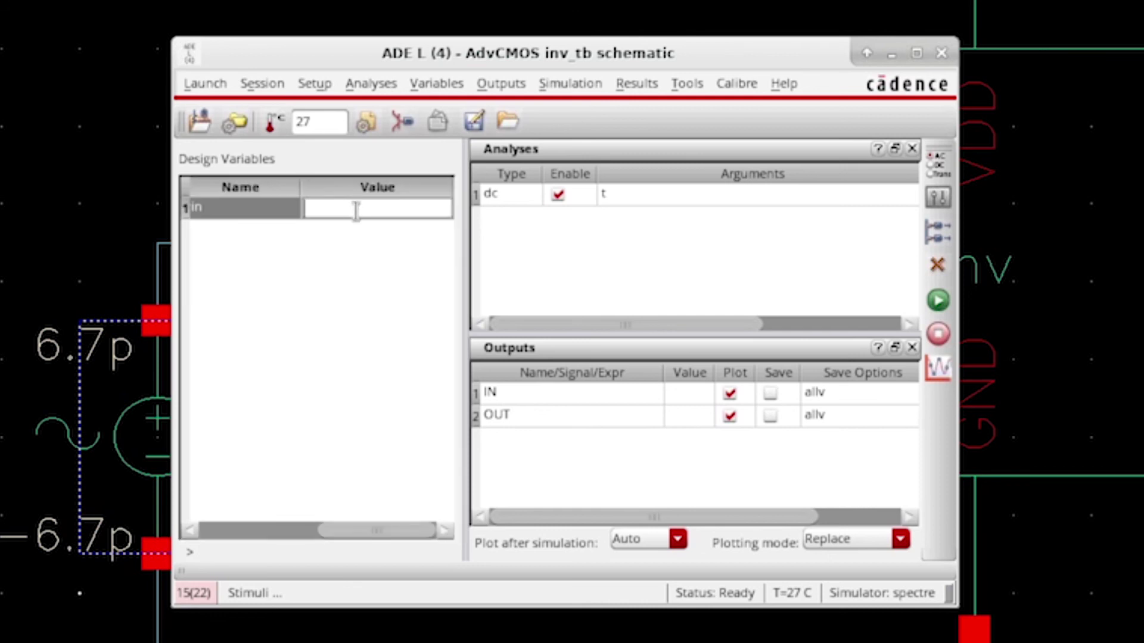
{"action": "type", "text": "600m"}
{"action": "left_click", "coordinate": [664, 192]}
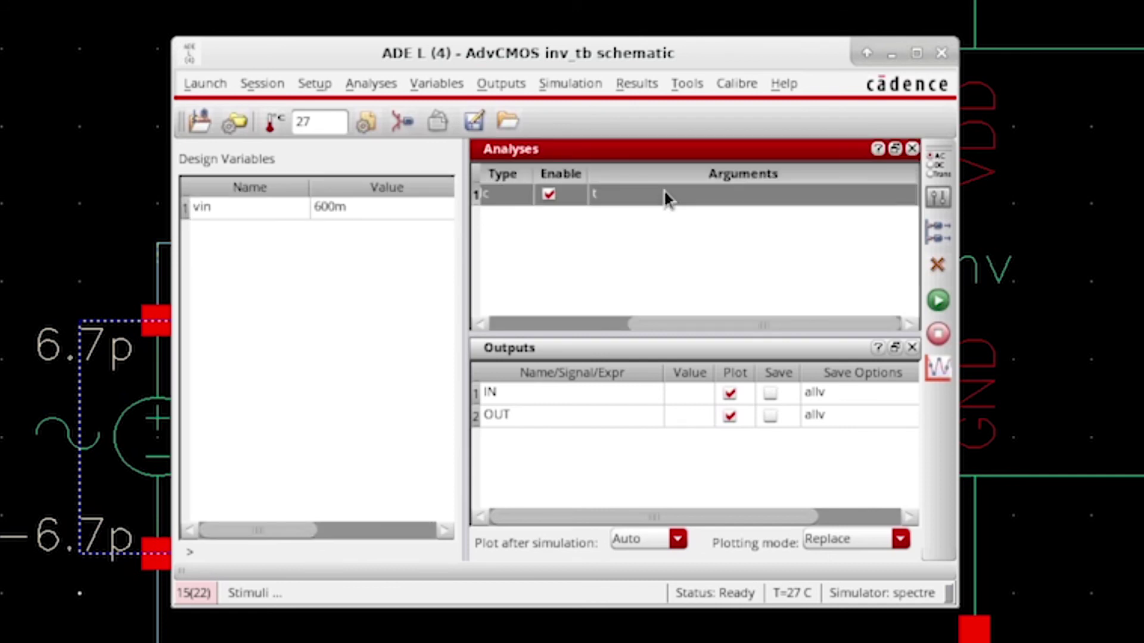
Make the dc analysis sweep design variable vin linearly from 0 to 1.2 in 1001 steps
{"action": "double_click", "coordinate": [664, 189]}
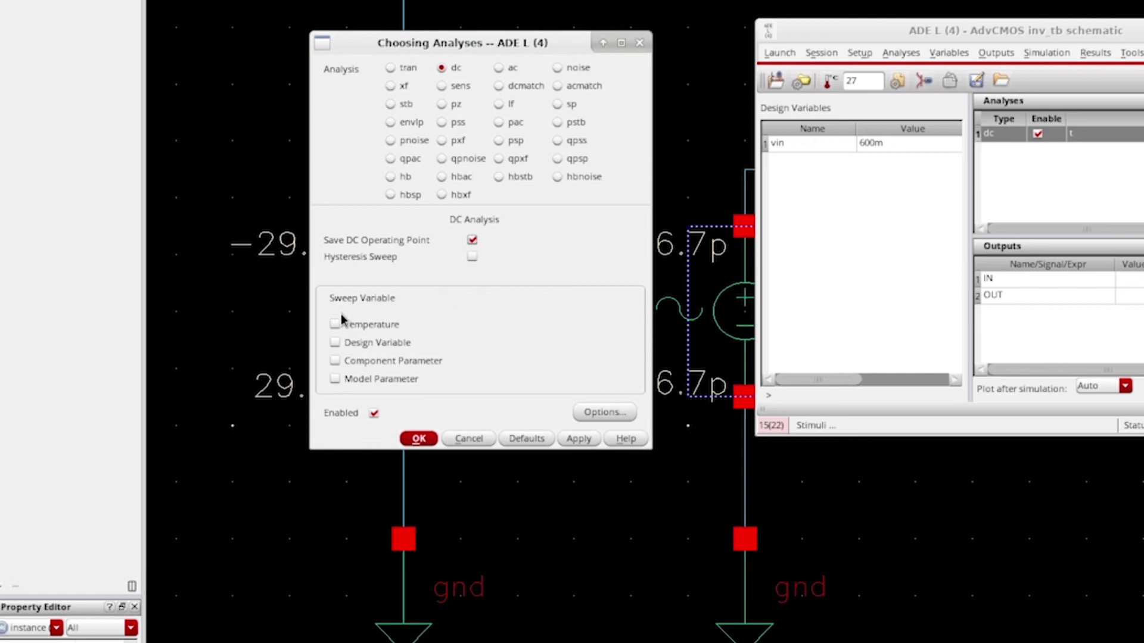
{"action": "left_click", "coordinate": [335, 343]}
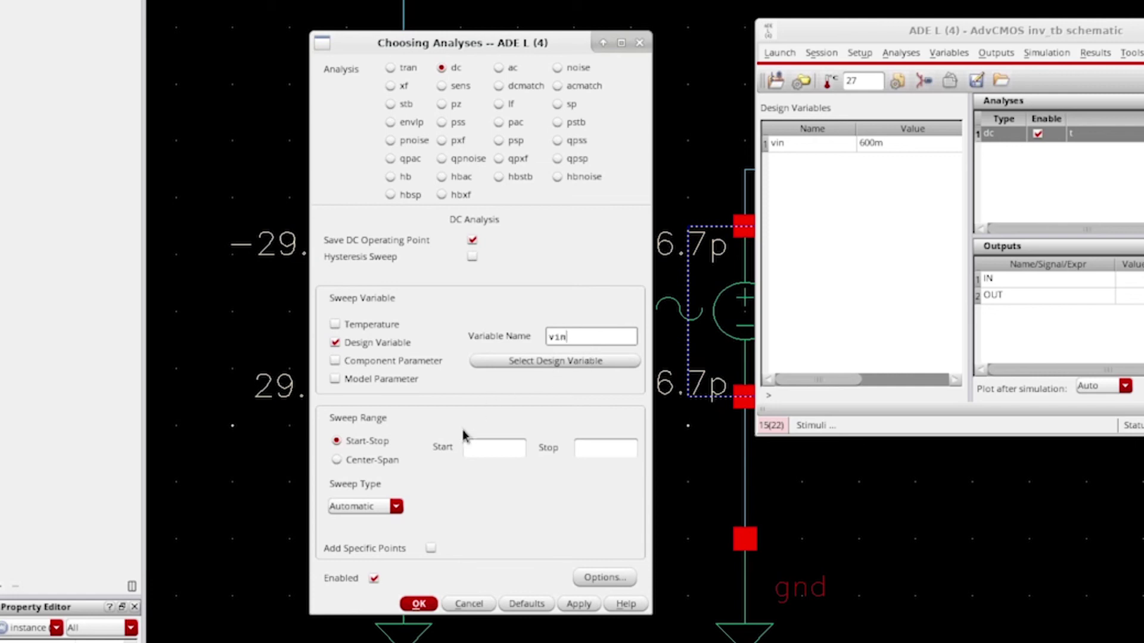
{"action": "left_click", "coordinate": [468, 448]}
{"action": "type", "text": "0"}
{"action": "key", "text": "Tab"}
{"action": "type", "text": "1.2"}
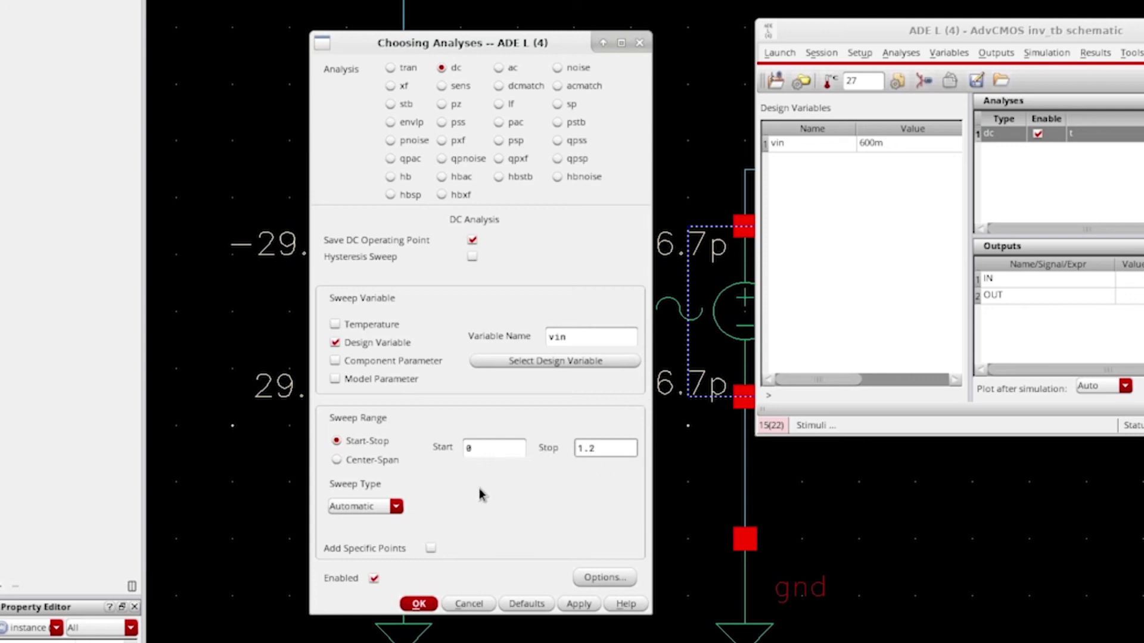
{"action": "left_click", "coordinate": [370, 506]}
{"action": "left_click", "coordinate": [371, 521]}
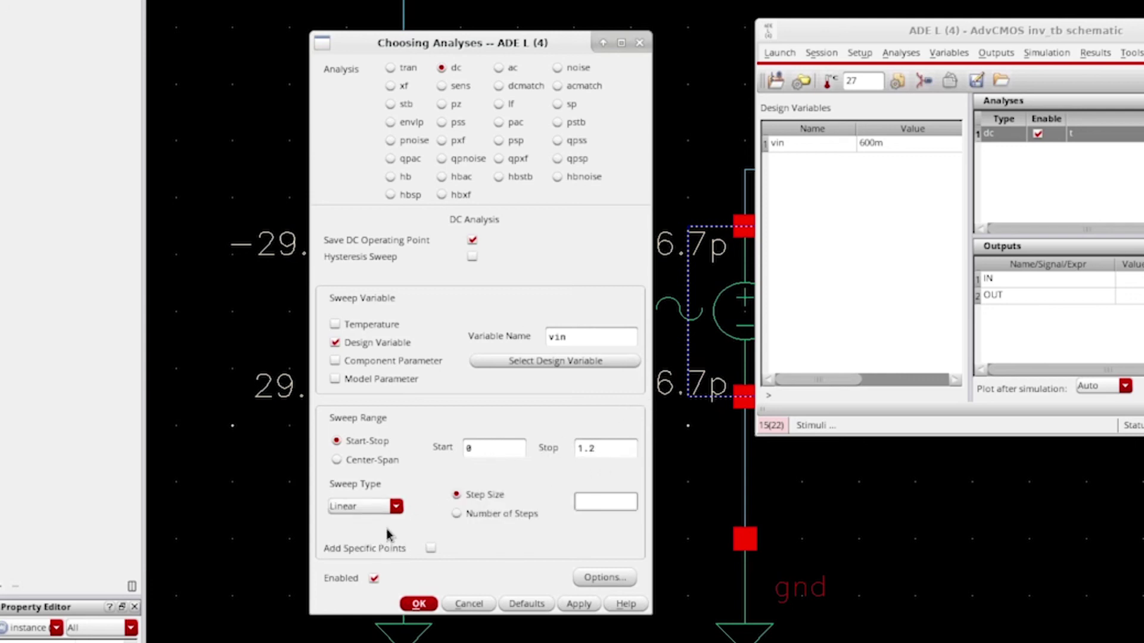
{"action": "left_click", "coordinate": [463, 513]}
{"action": "left_click", "coordinate": [603, 502]}
{"action": "type", "text": "1001"}
{"action": "left_click", "coordinate": [424, 602]}
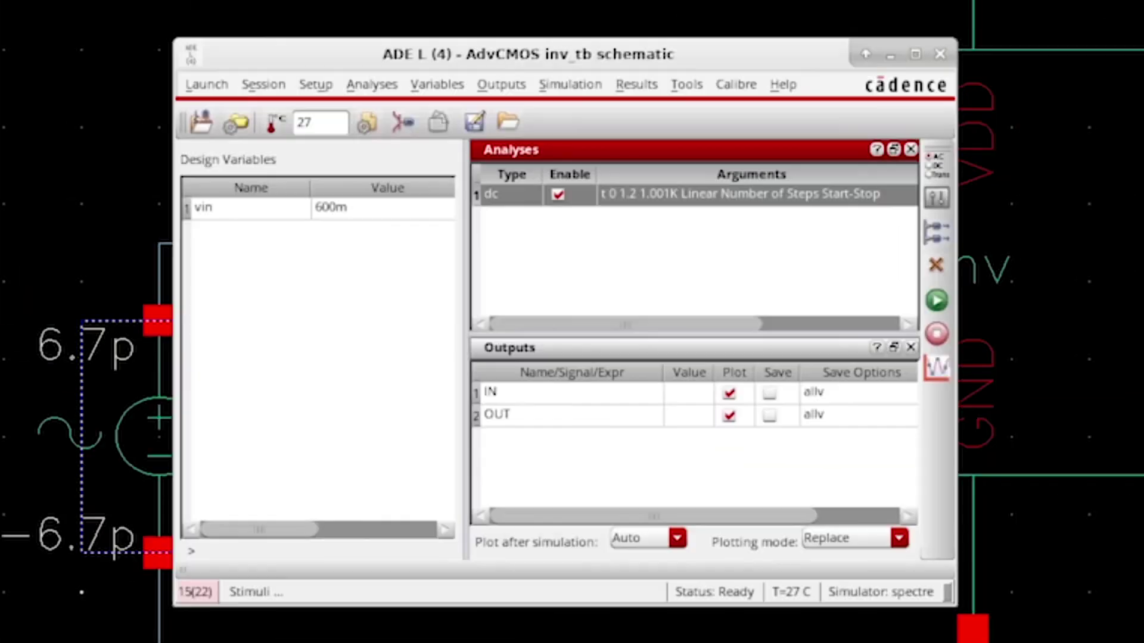
Unmark IN for plotting so only OUT is plotted
{"action": "left_click", "coordinate": [507, 400]}
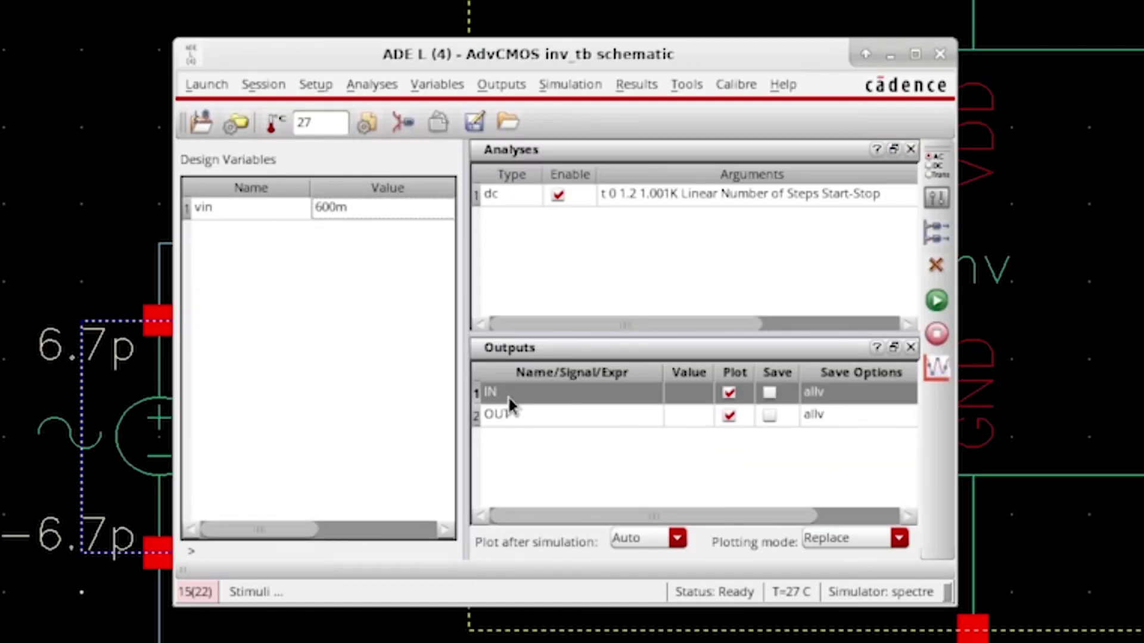
{"action": "left_click", "coordinate": [729, 393]}
{"action": "left_click", "coordinate": [528, 424]}
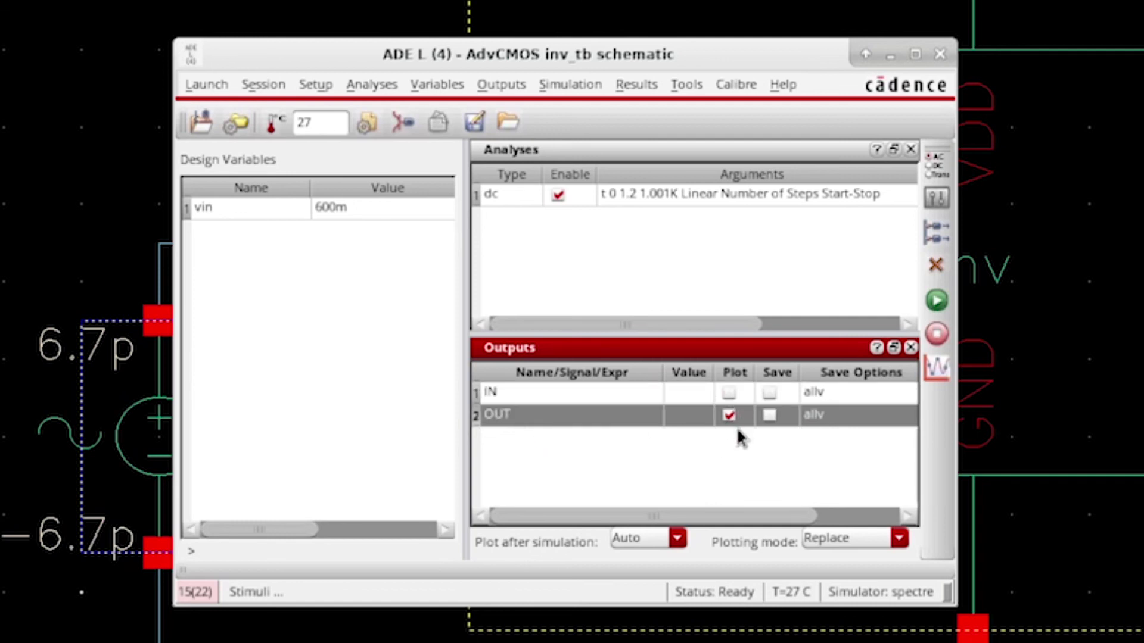
Run the dc simulation and maximize the DC Response plot of /OUT versus vin
{"action": "left_click", "coordinate": [761, 268]}
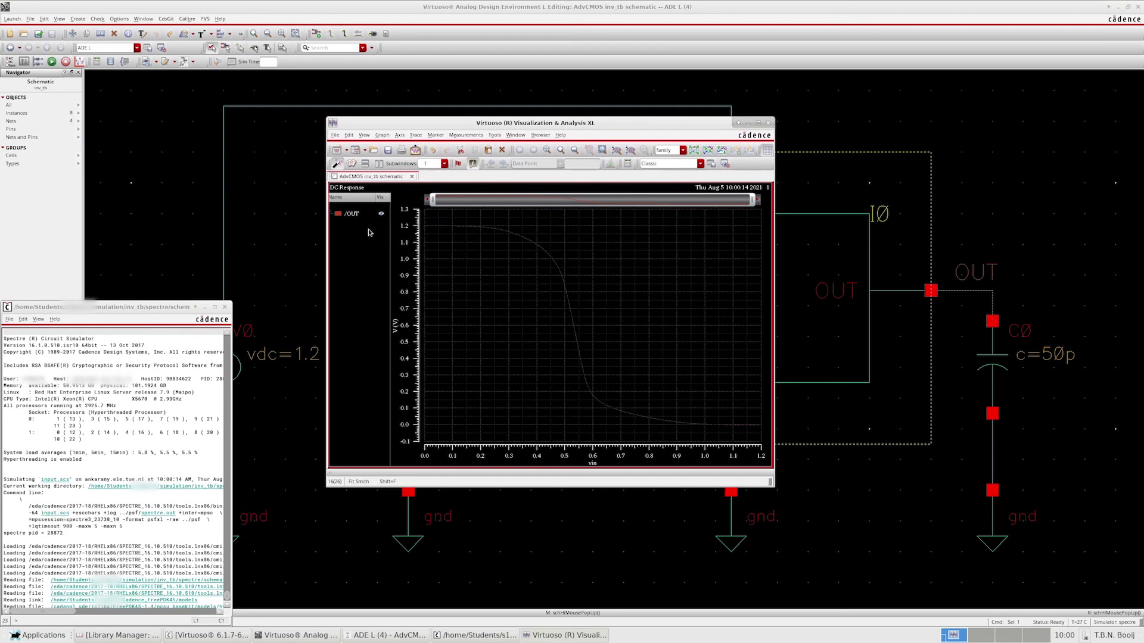
{"action": "left_click", "coordinate": [758, 122]}
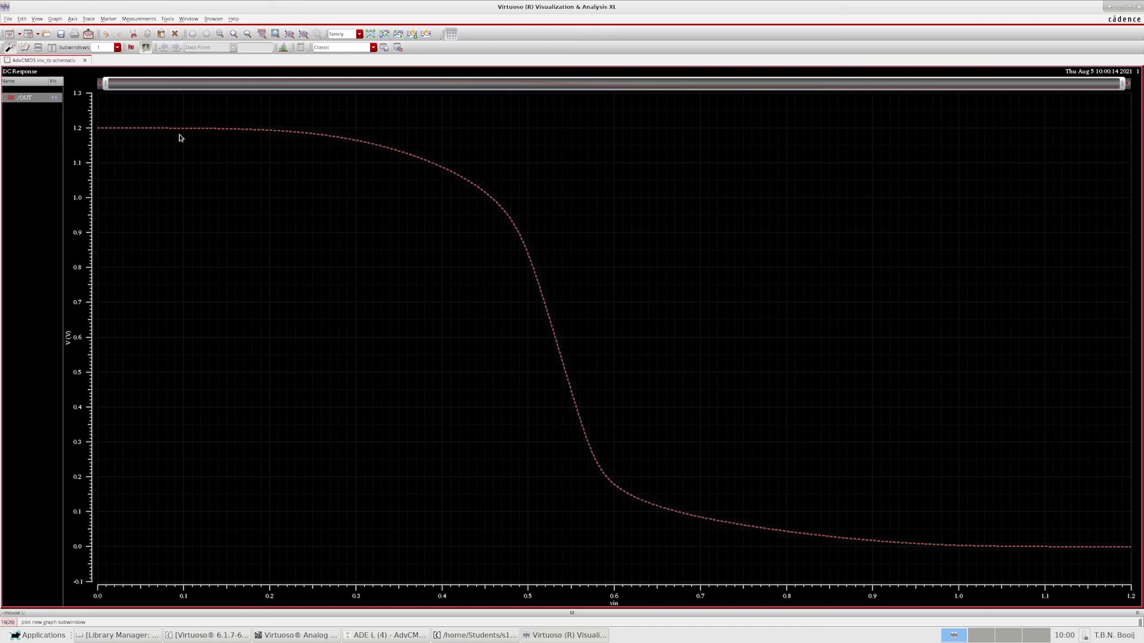
{"action": "mouse_move", "coordinate": [166, 135]}
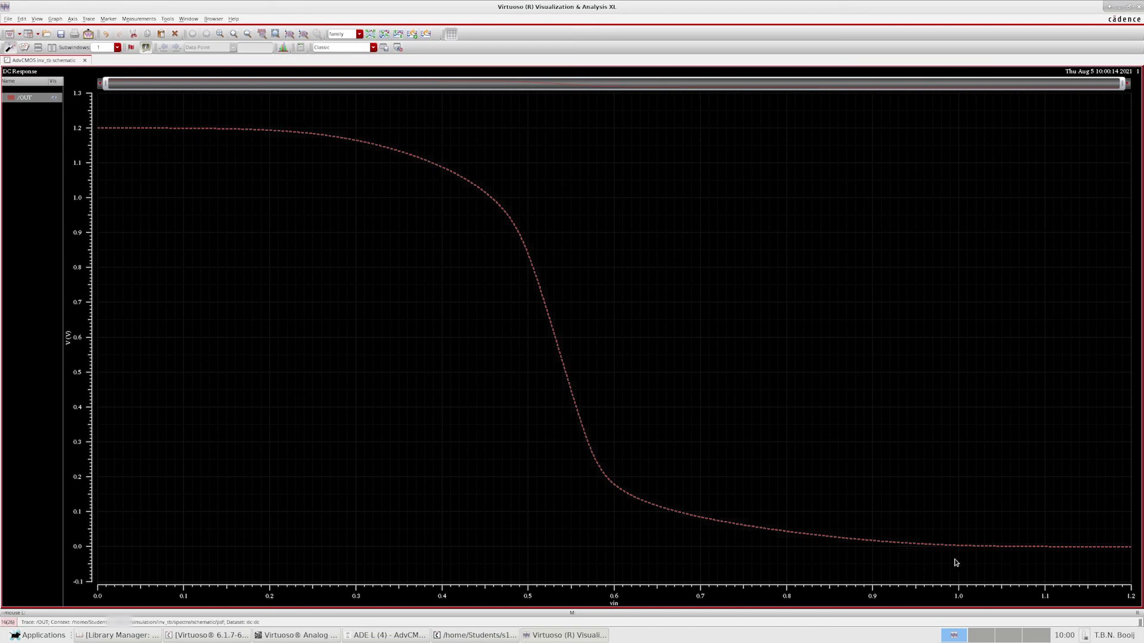
{"action": "mouse_move", "coordinate": [991, 557]}
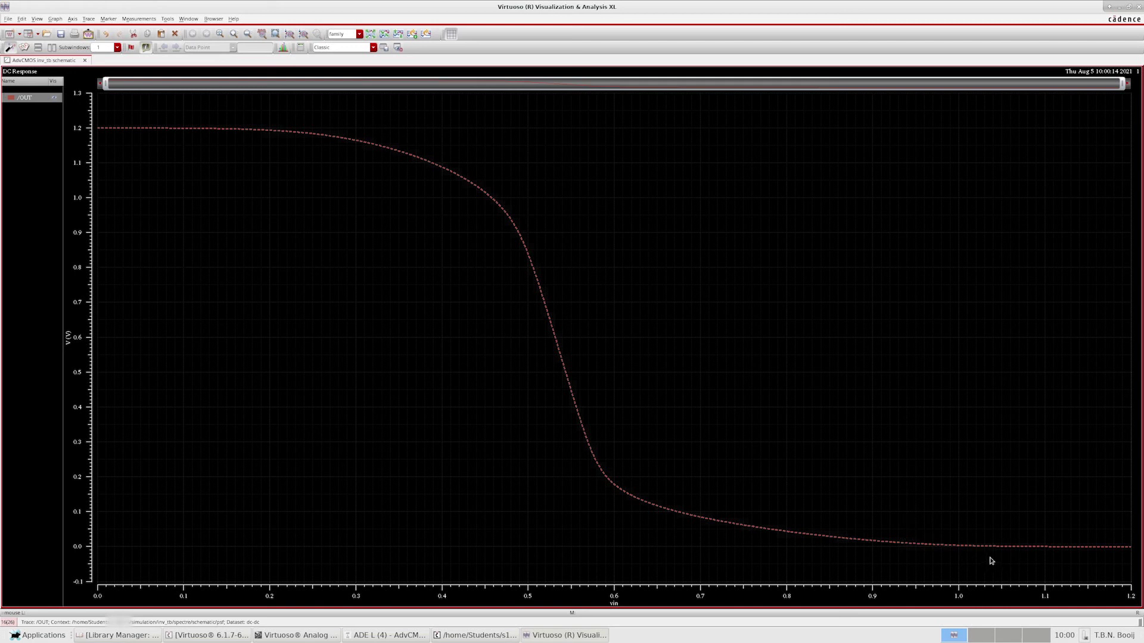